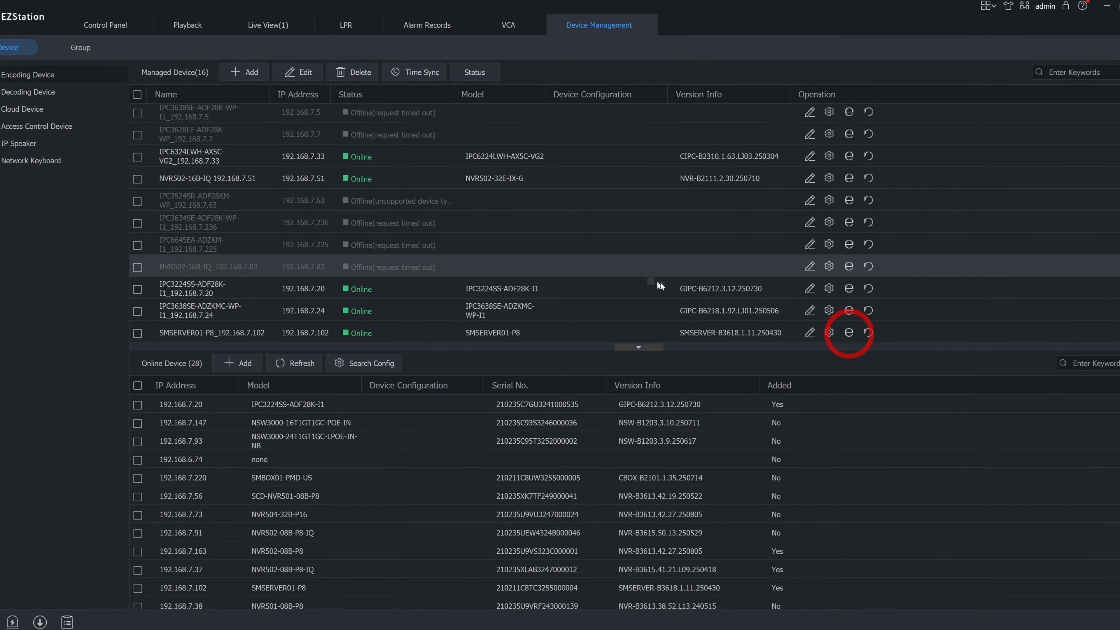
Copy the IP address of the managed device SMSERVER01-P8 from its edit settings, leaving them unchanged
{"action": "left_click", "coordinate": [932, 422]}
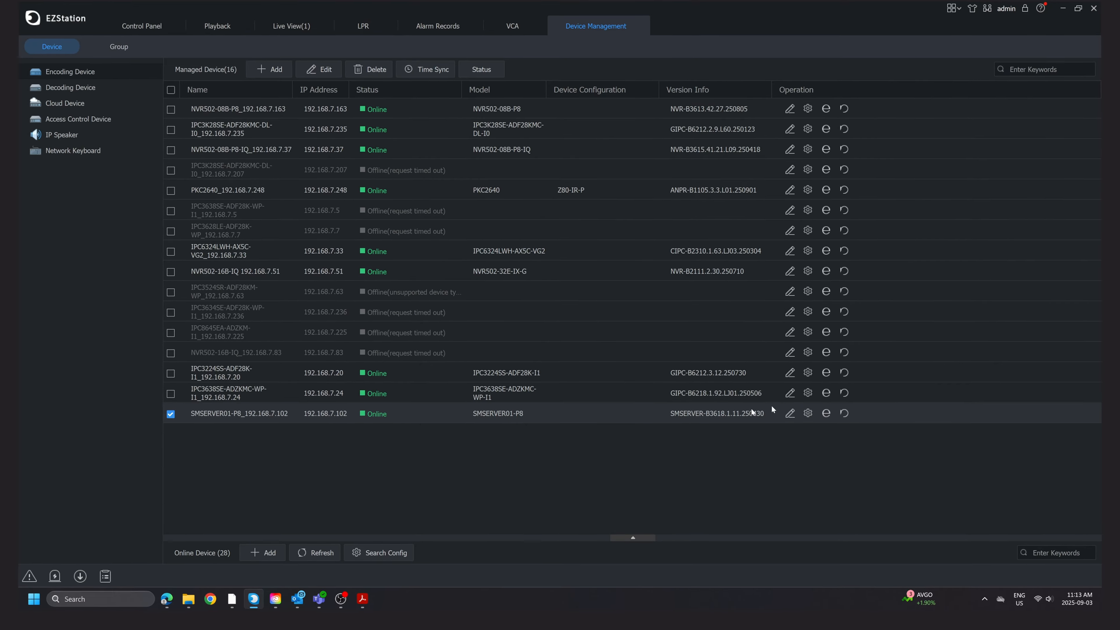
{"action": "left_click", "coordinate": [792, 420]}
{"action": "left_click_drag", "start_coordinate": [592, 359], "coordinate": [418, 360]}
{"action": "key", "text": "ctrl+c"}
{"action": "left_click", "coordinate": [548, 505]}
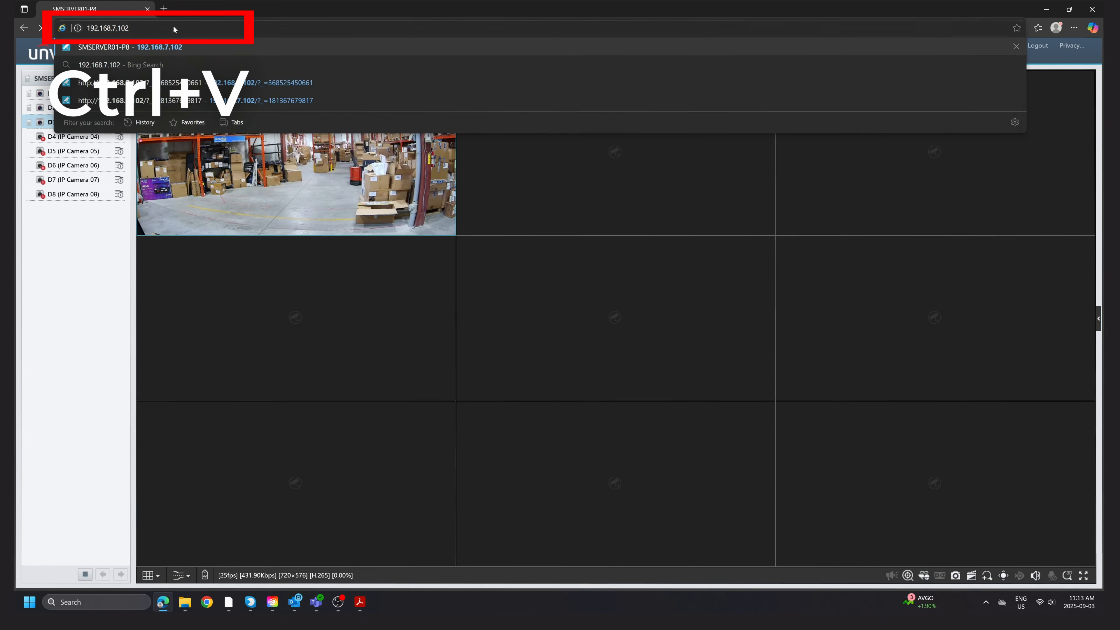
Open 192.168.7.102 in the web browser and log in as admin with the account password
{"action": "key", "text": "Return"}
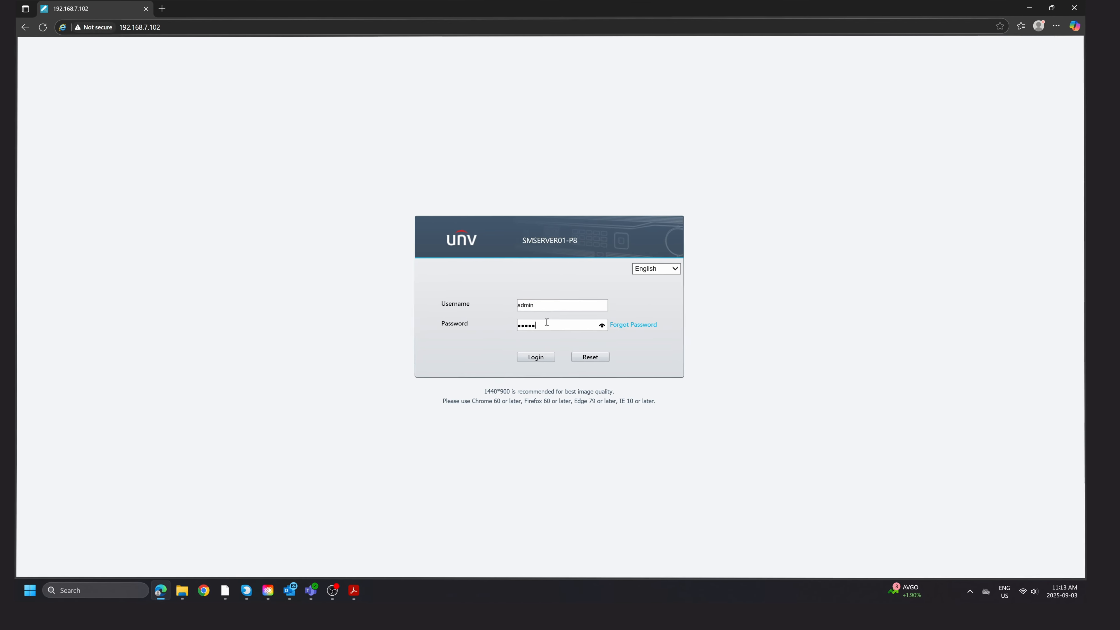
{"action": "key", "text": "Return"}
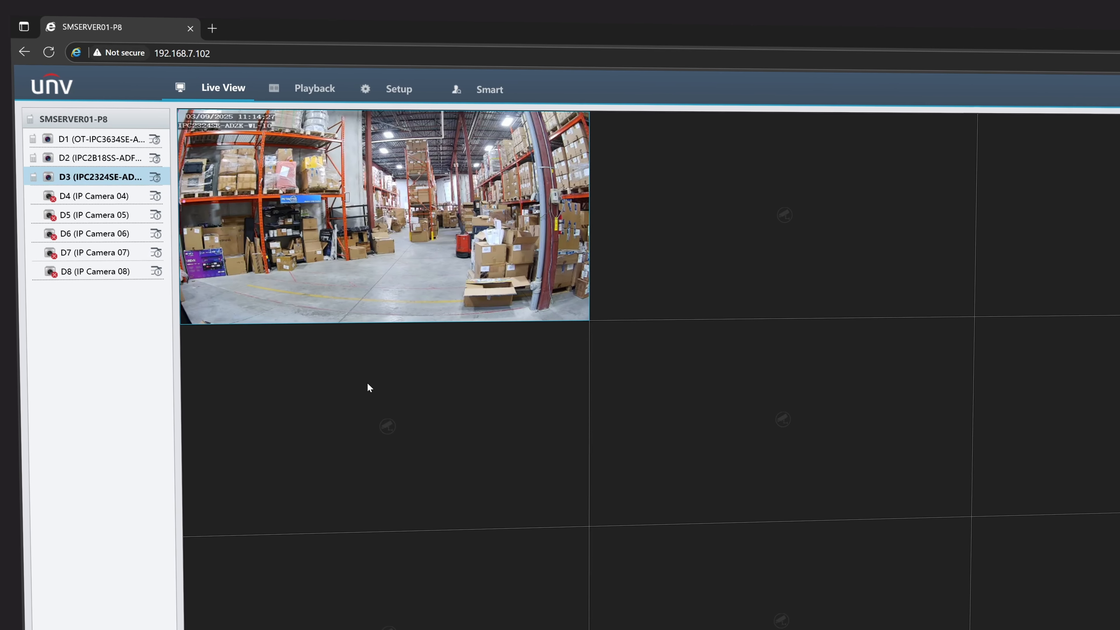
Open the Smart VCA configuration and select channel D2 (IPC2B18SS-ADF28KMC-I)
{"action": "left_click", "coordinate": [464, 92]}
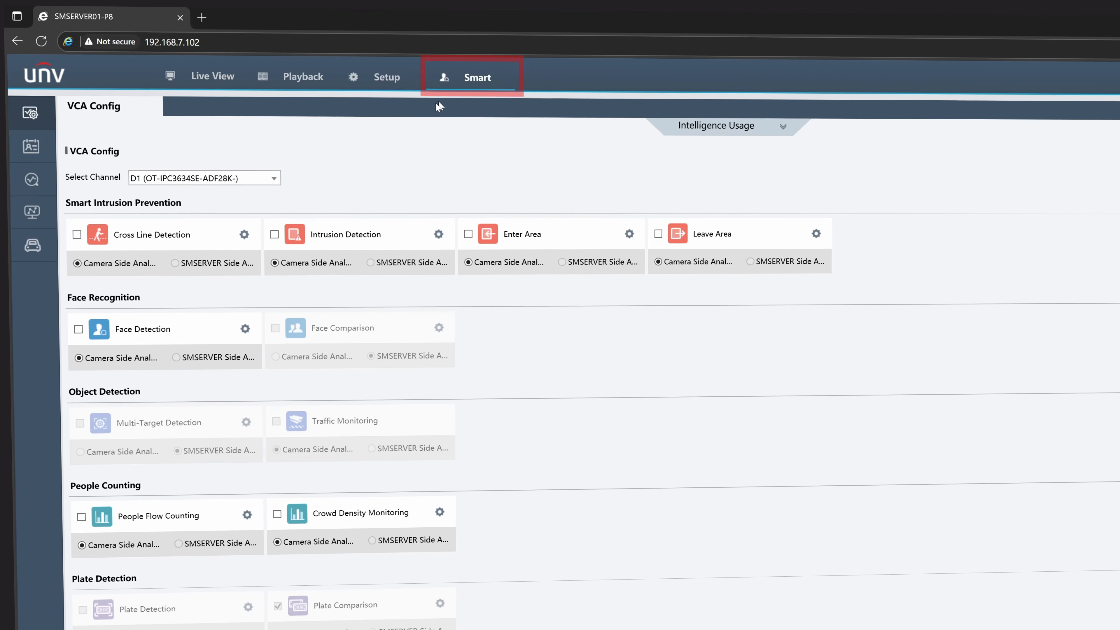
{"action": "left_click", "coordinate": [253, 178]}
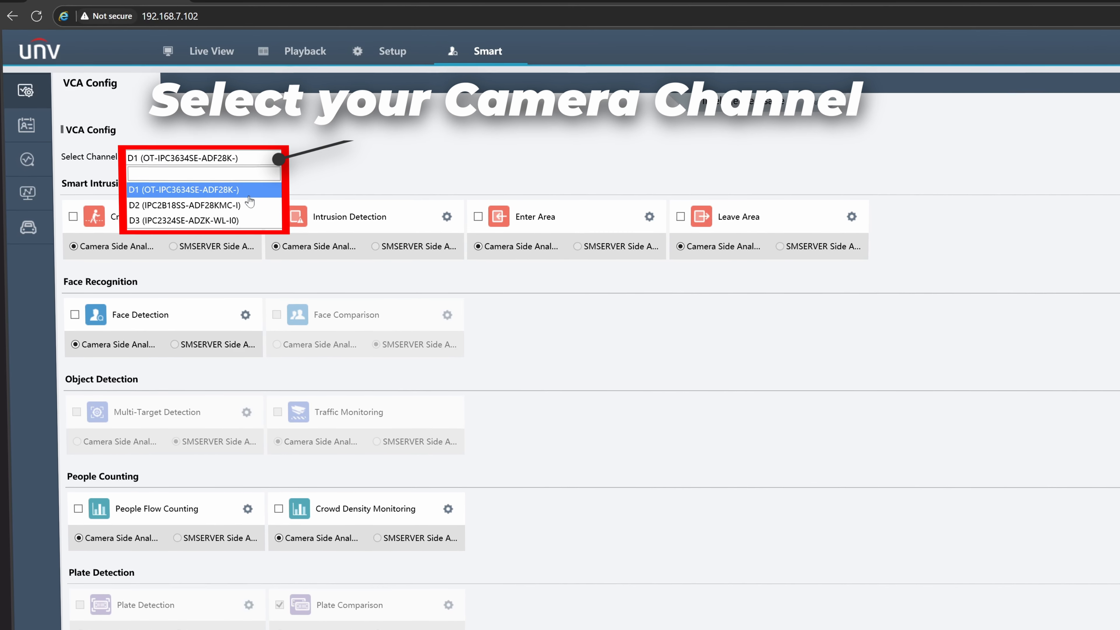
{"action": "left_click", "coordinate": [250, 204]}
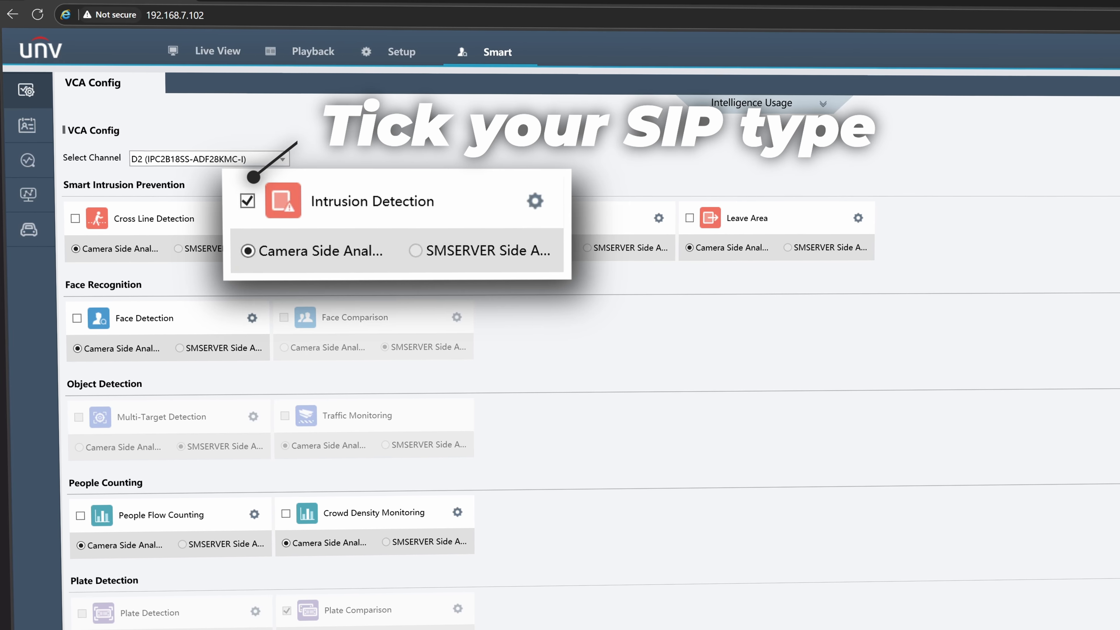
Draw a cross line detection line across the floor in the camera image, and close the Cross Line Detection settings
{"action": "left_click", "coordinate": [250, 218]}
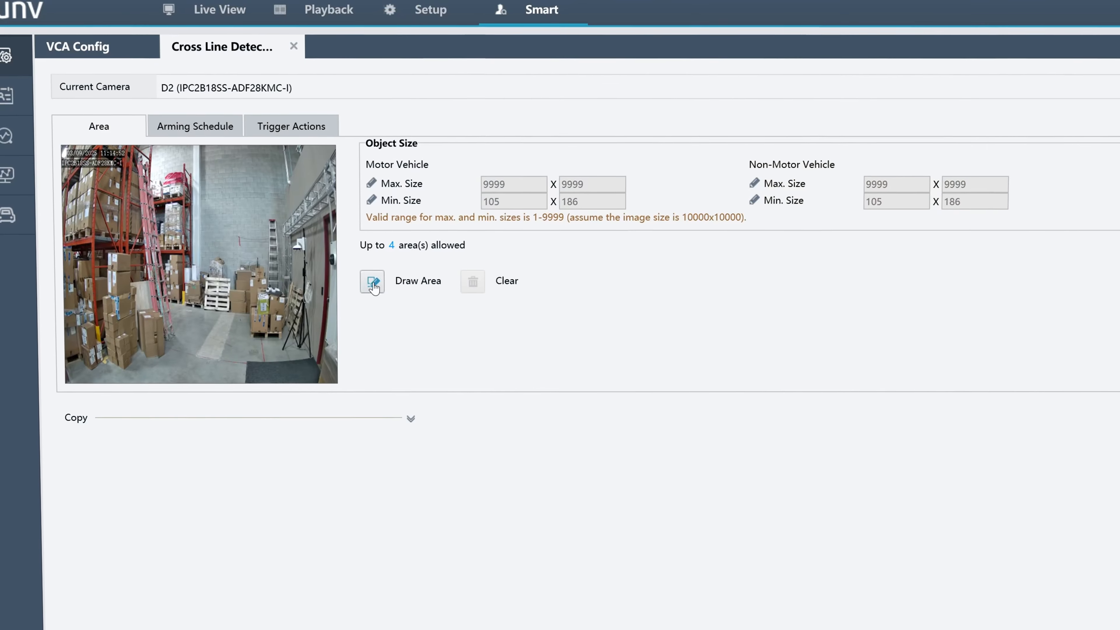
{"action": "left_click", "coordinate": [373, 282]}
{"action": "left_click_drag", "start_coordinate": [161, 326], "coordinate": [253, 318]}
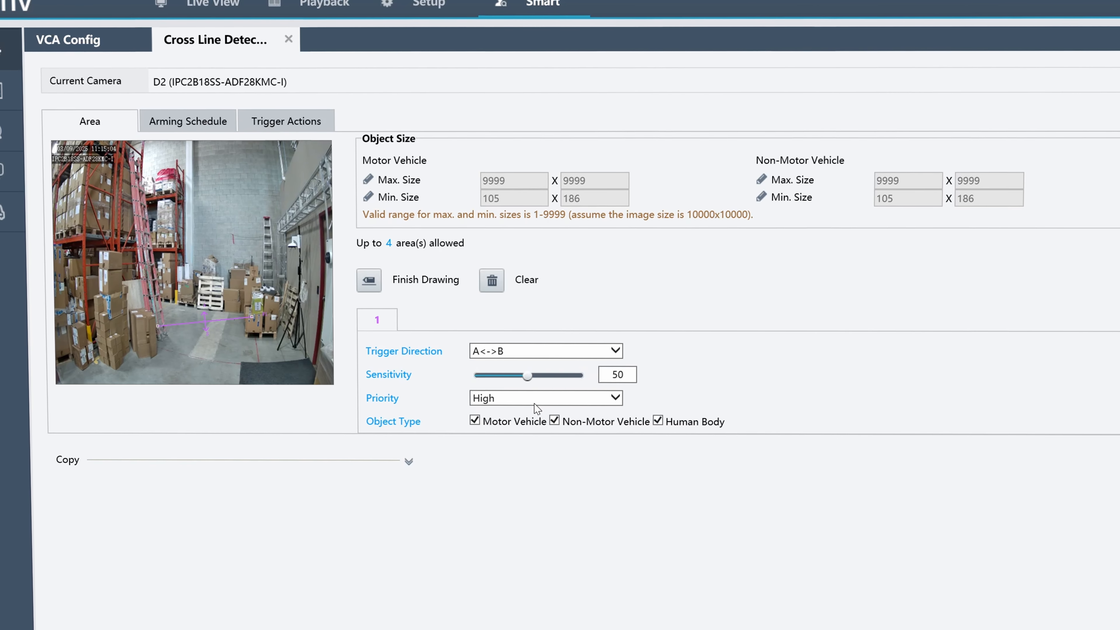
{"action": "left_click", "coordinate": [295, 41]}
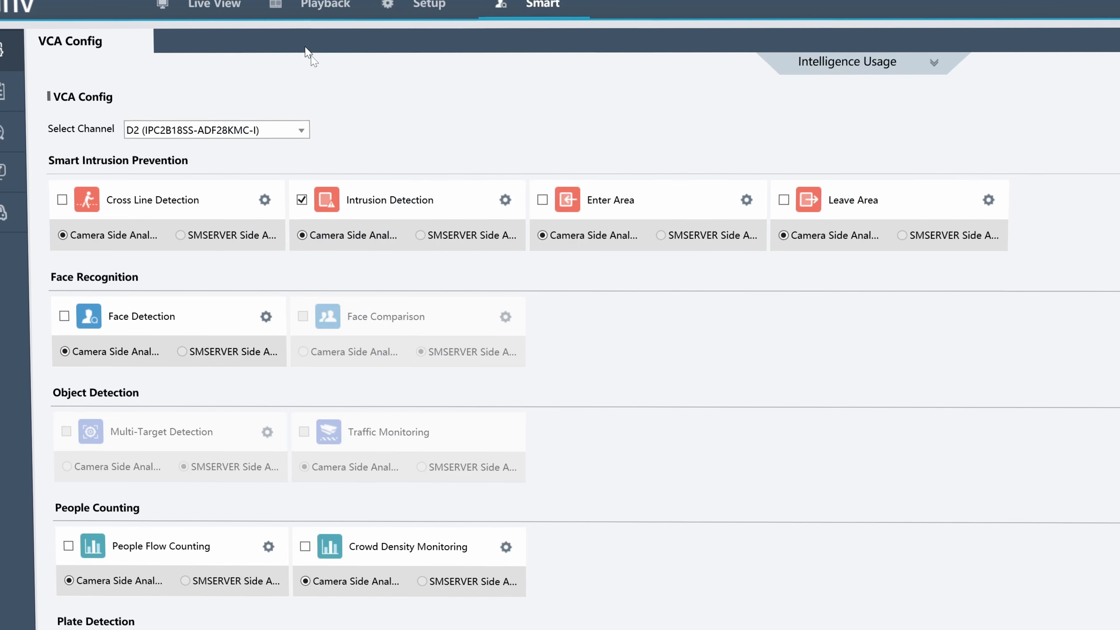
Clear the existing Intrusion Detection area and draw a four-sided area over the open floor in the camera image
{"action": "left_click", "coordinate": [506, 201]}
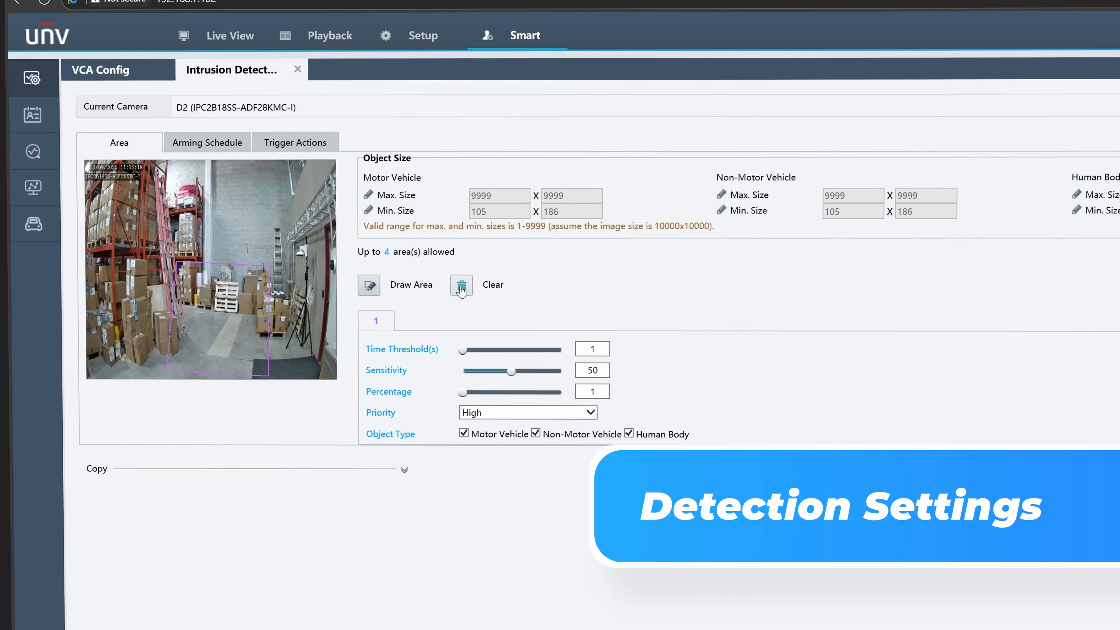
{"action": "left_click", "coordinate": [461, 287]}
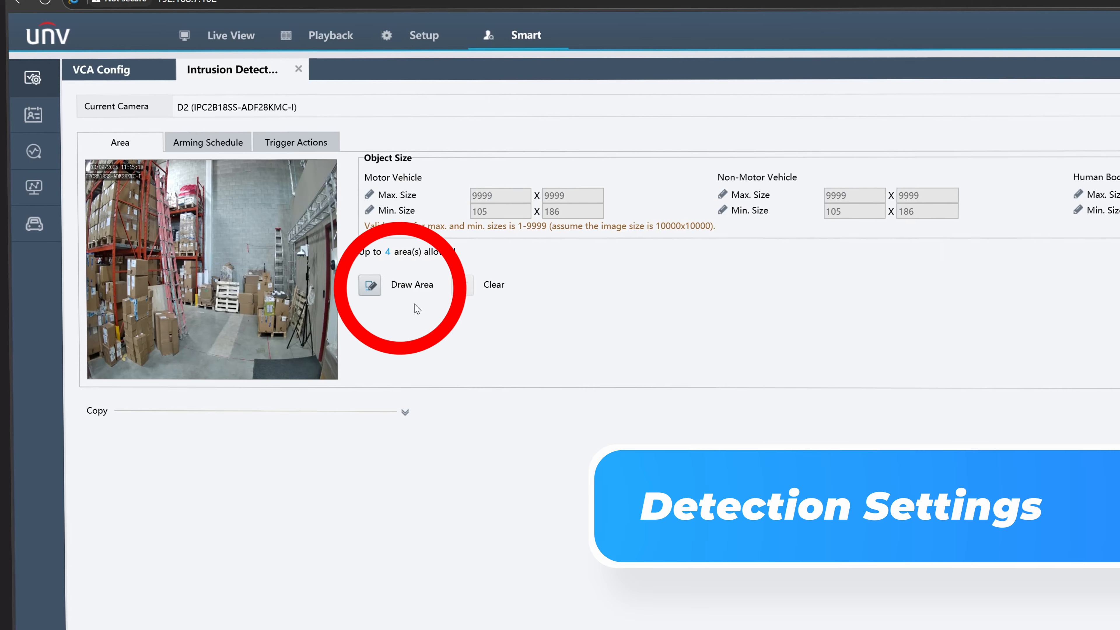
{"action": "left_click", "coordinate": [376, 285]}
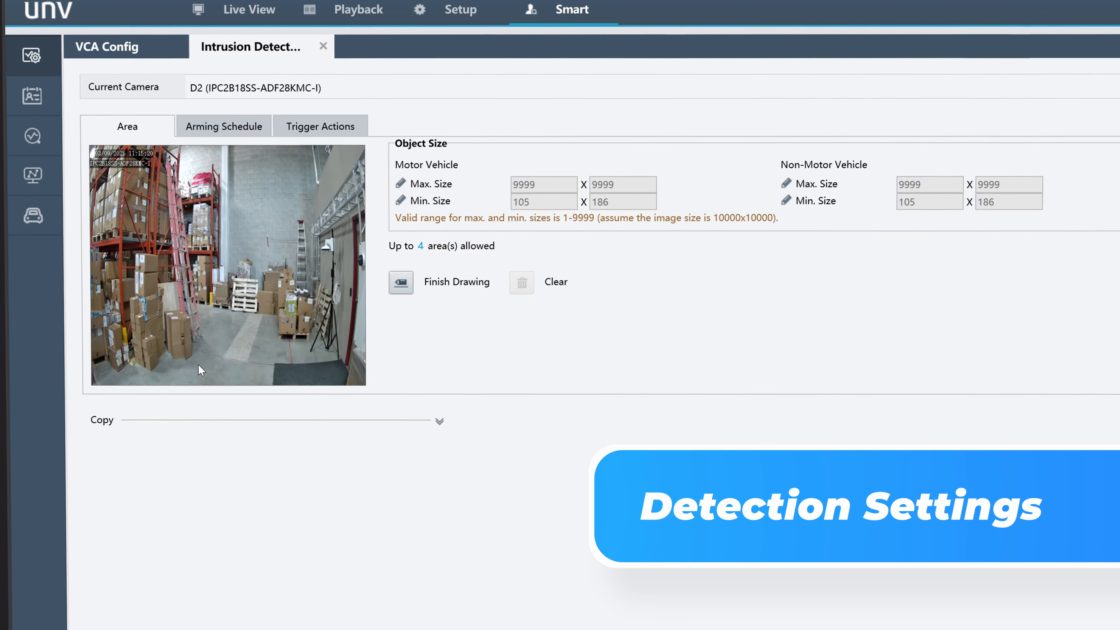
{"action": "left_click", "coordinate": [185, 365]}
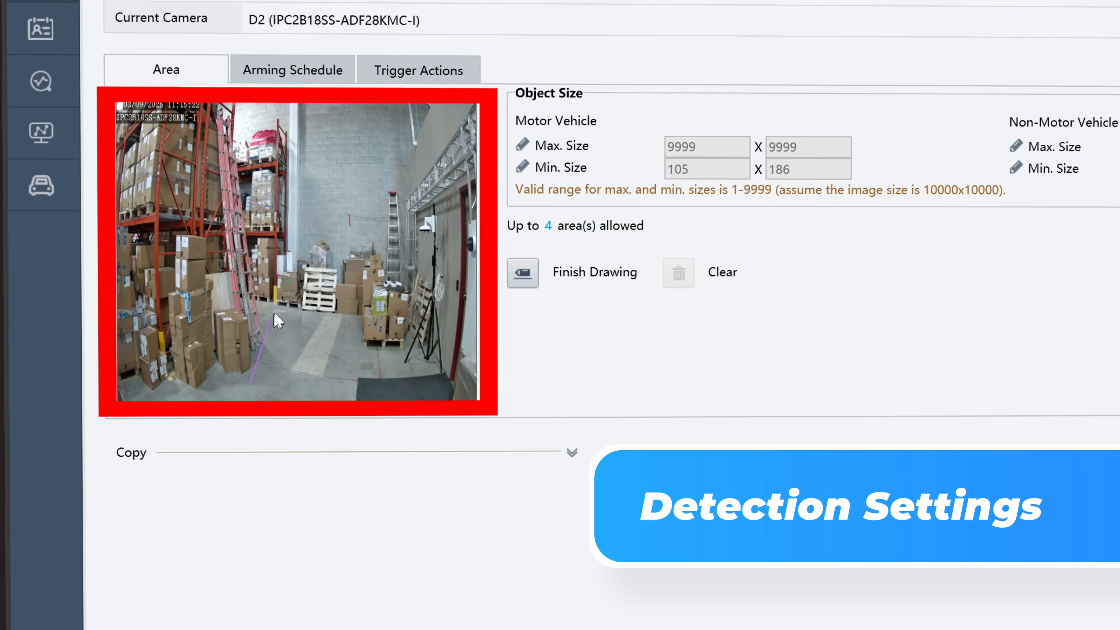
{"action": "left_click", "coordinate": [276, 302]}
{"action": "left_click", "coordinate": [362, 311]}
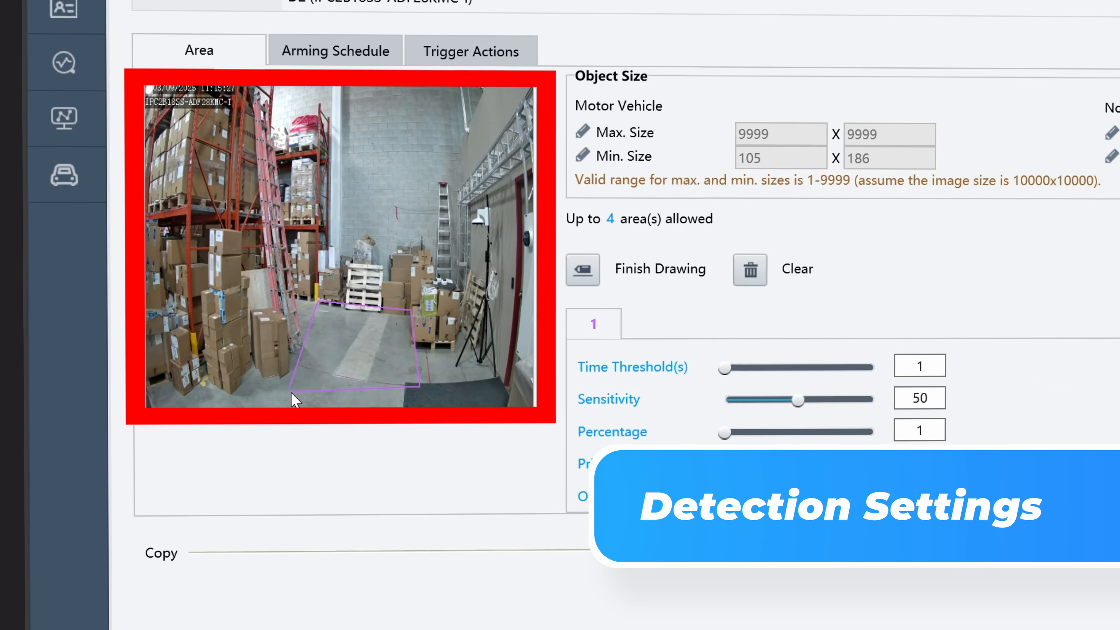
{"action": "left_click", "coordinate": [369, 381]}
{"action": "left_click", "coordinate": [247, 381]}
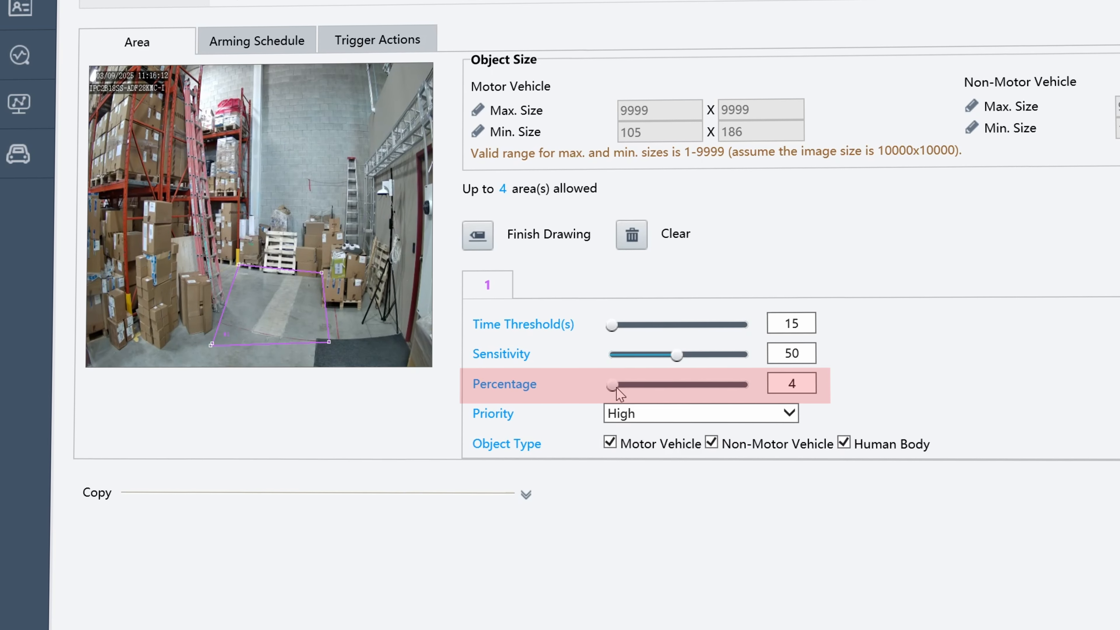
Set the intrusion area's percentage to 10 and priority to High, with Motor Vehicle, Non-Motor Vehicle and Human Body as object types
{"action": "left_click_drag", "start_coordinate": [621, 389], "coordinate": [625, 390]}
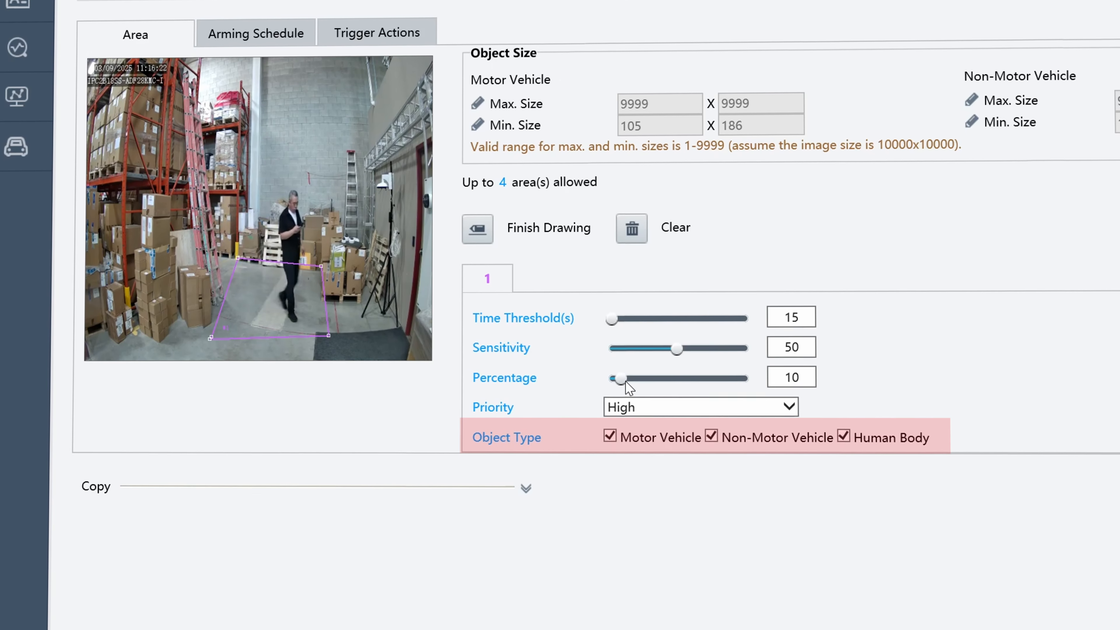
{"action": "left_click", "coordinate": [646, 399]}
{"action": "left_click", "coordinate": [644, 417]}
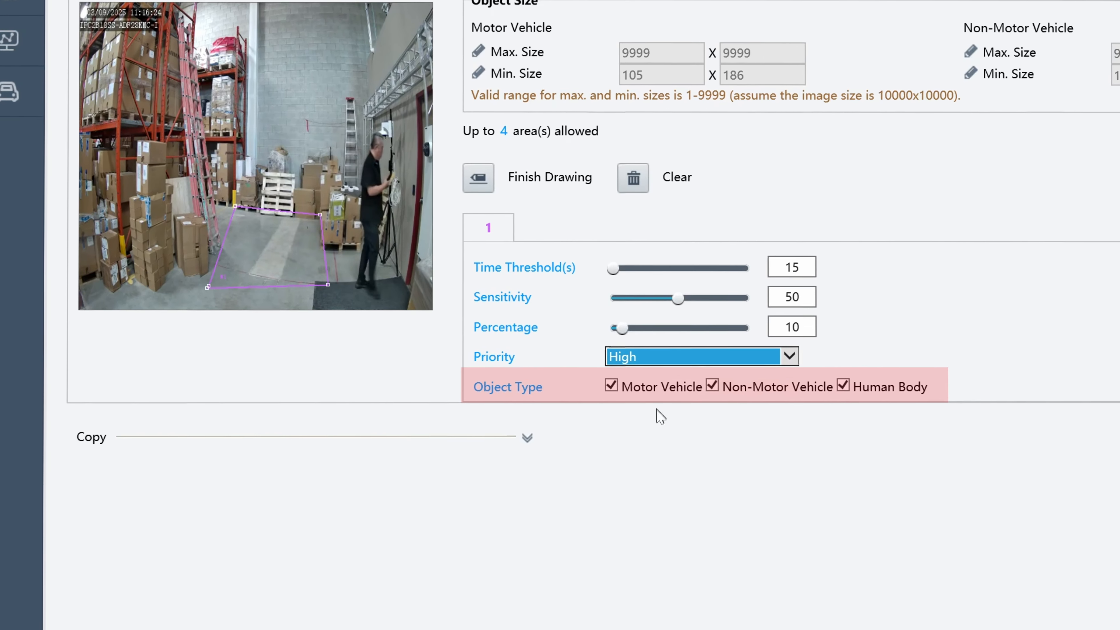
{"action": "left_click", "coordinate": [617, 385]}
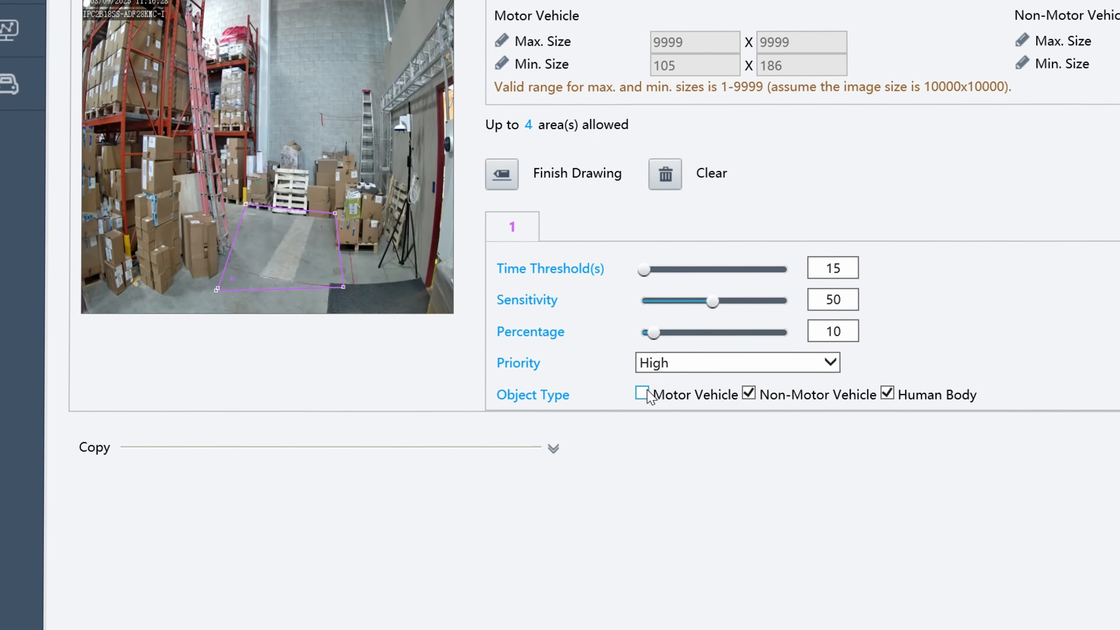
{"action": "left_click", "coordinate": [643, 394]}
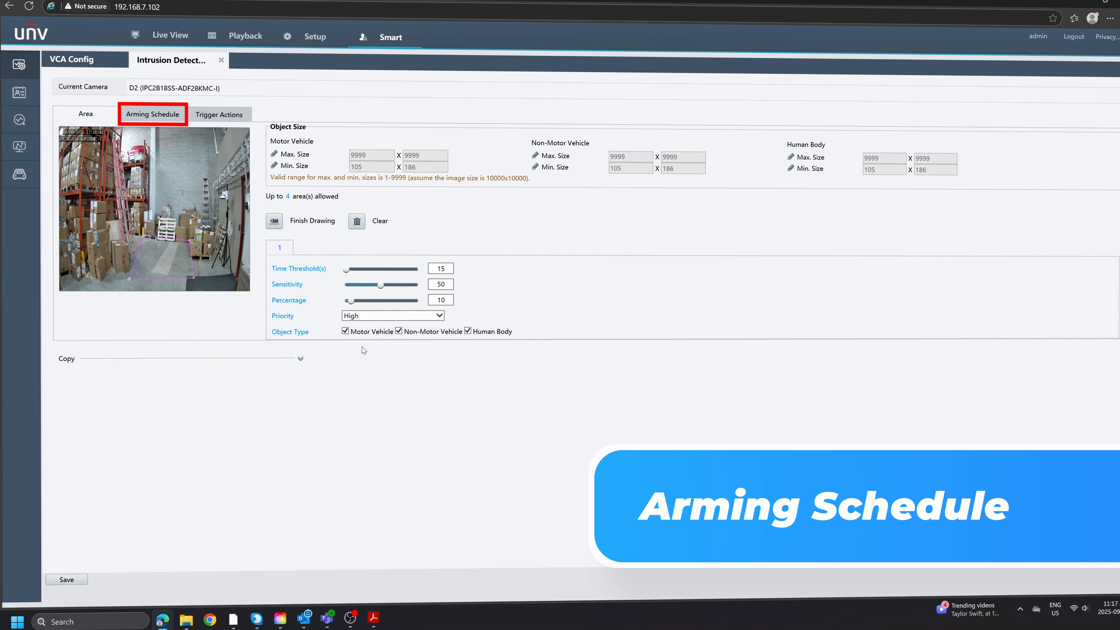
Disarm the intrusion detection schedule from 9 to 17 on Monday through Friday and save it
{"action": "left_click", "coordinate": [152, 112]}
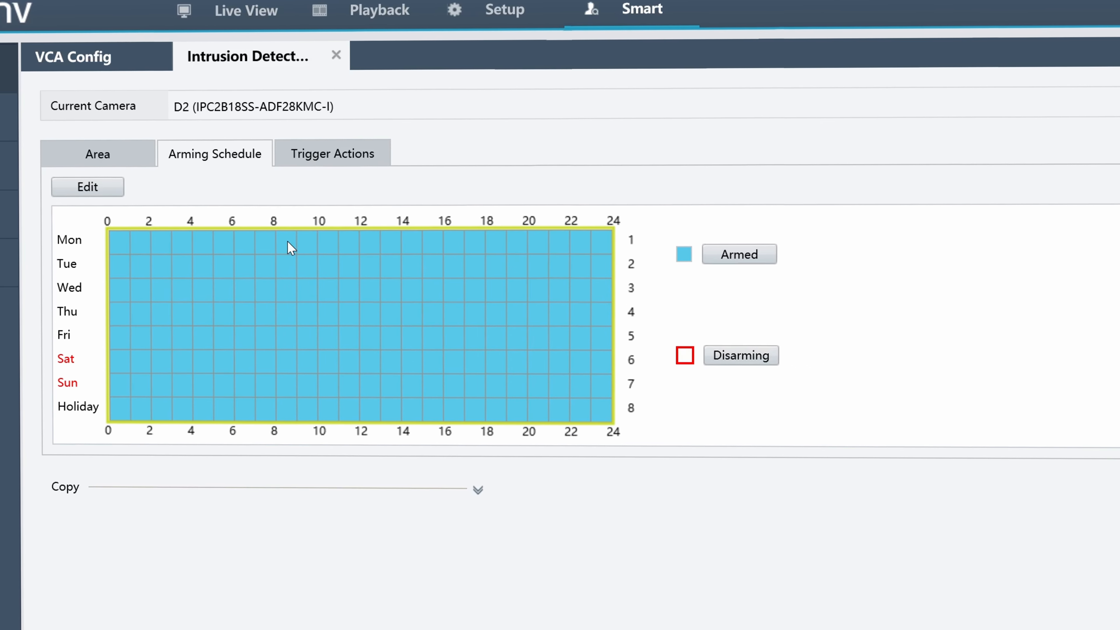
{"action": "left_click_drag", "start_coordinate": [312, 250], "coordinate": [472, 353]}
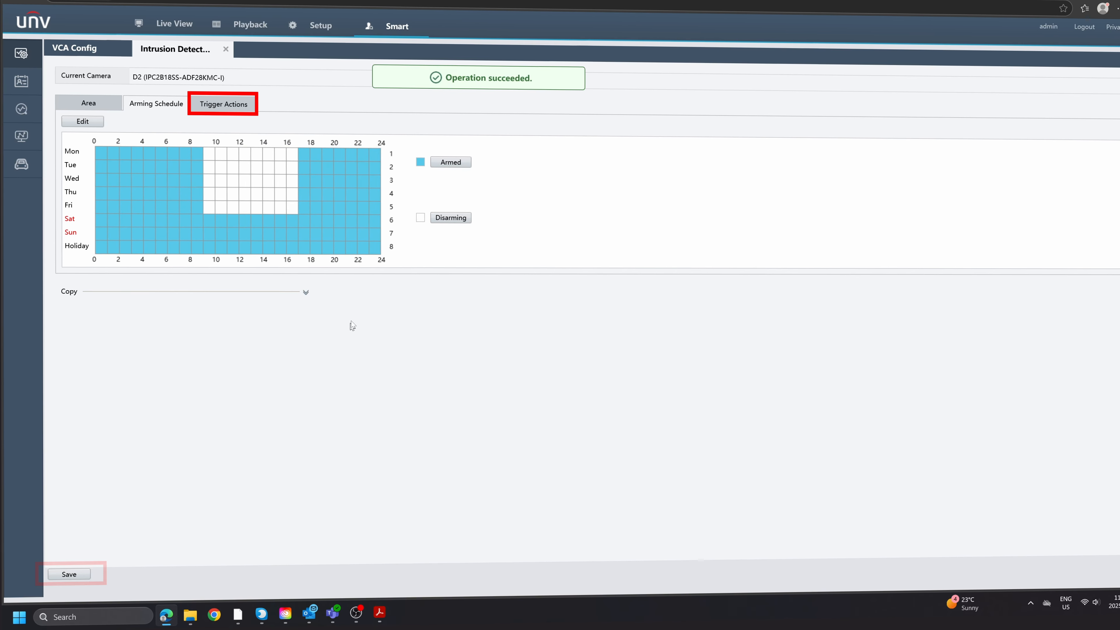
Enable the Buzzer, Push Alarm and recording on D2(IPC2B18SS-ADF28KMC-I) as trigger actions for intrusion detection
{"action": "left_click", "coordinate": [225, 110]}
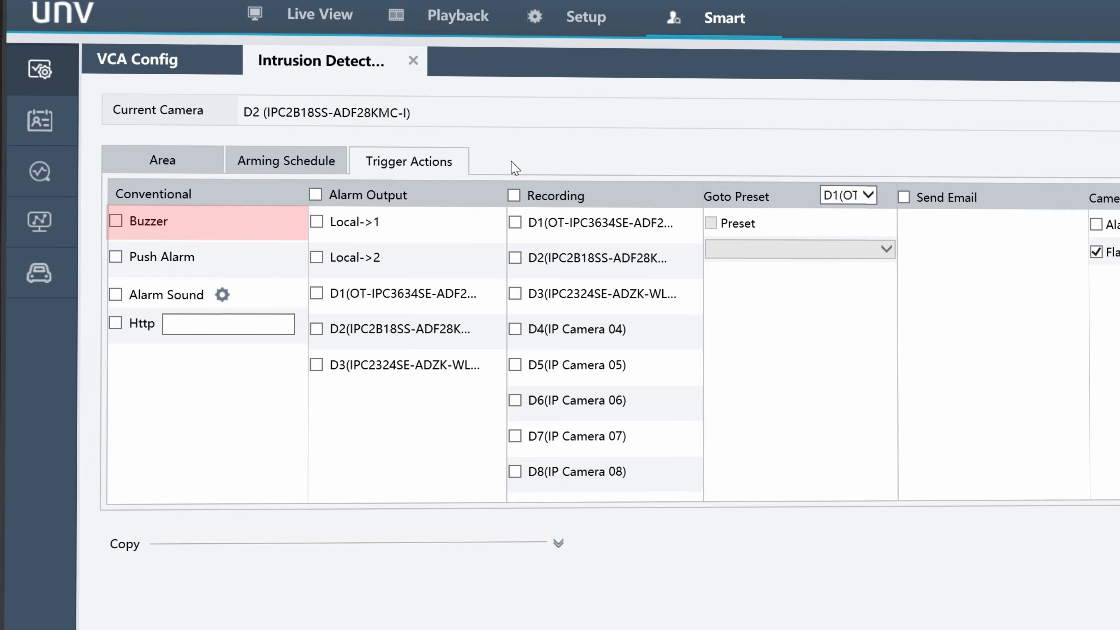
{"action": "left_click", "coordinate": [119, 224]}
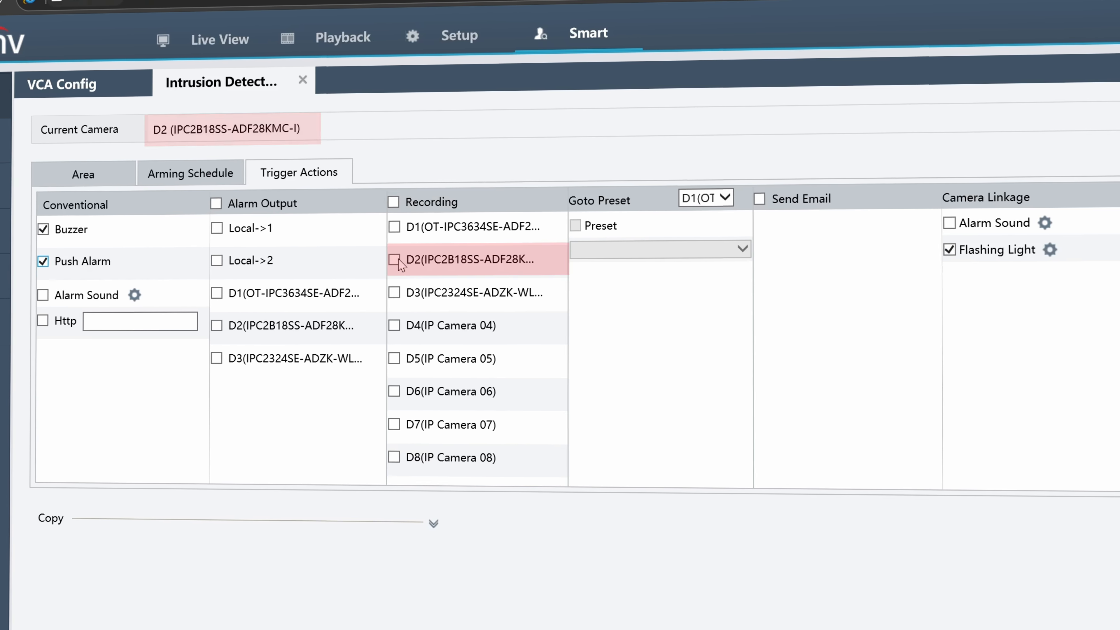
{"action": "left_click", "coordinate": [466, 259]}
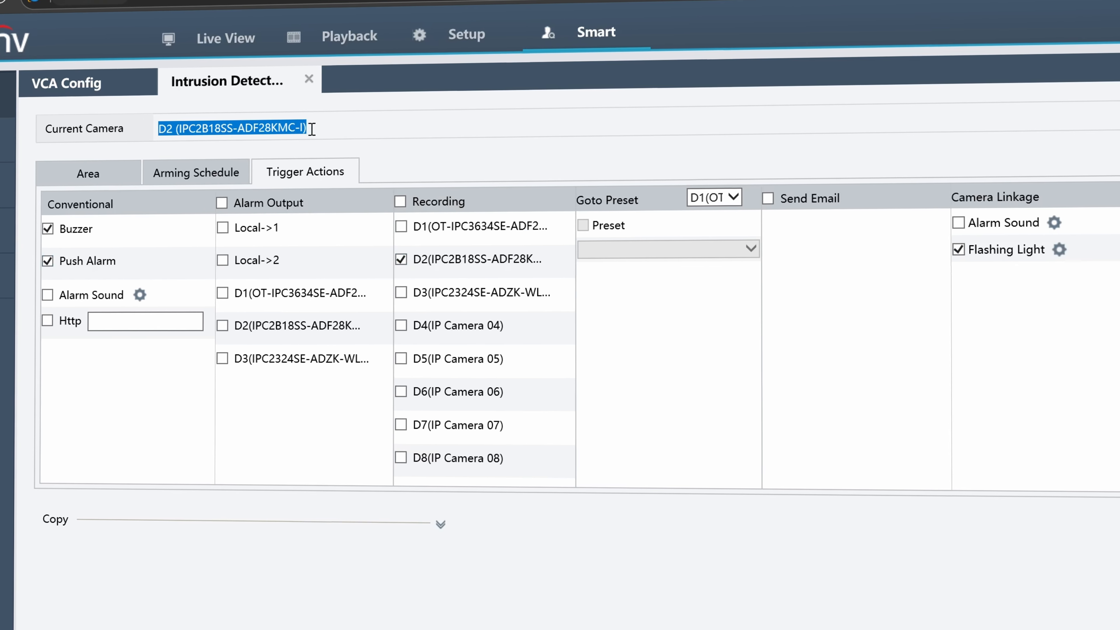
{"action": "left_click_drag", "start_coordinate": [414, 260], "coordinate": [551, 255]}
{"action": "left_click", "coordinate": [394, 259]}
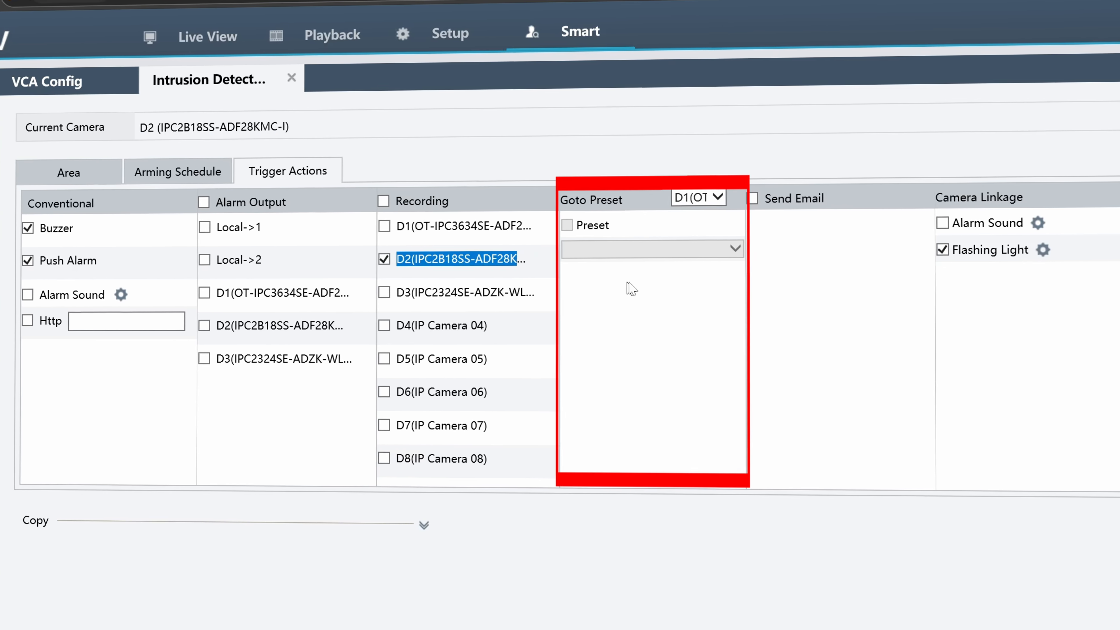
Check which cameras are offered for the Goto Preset action, leaving D1(OT-IPC3634SE-ADF28K-) selected
{"action": "left_click", "coordinate": [630, 287]}
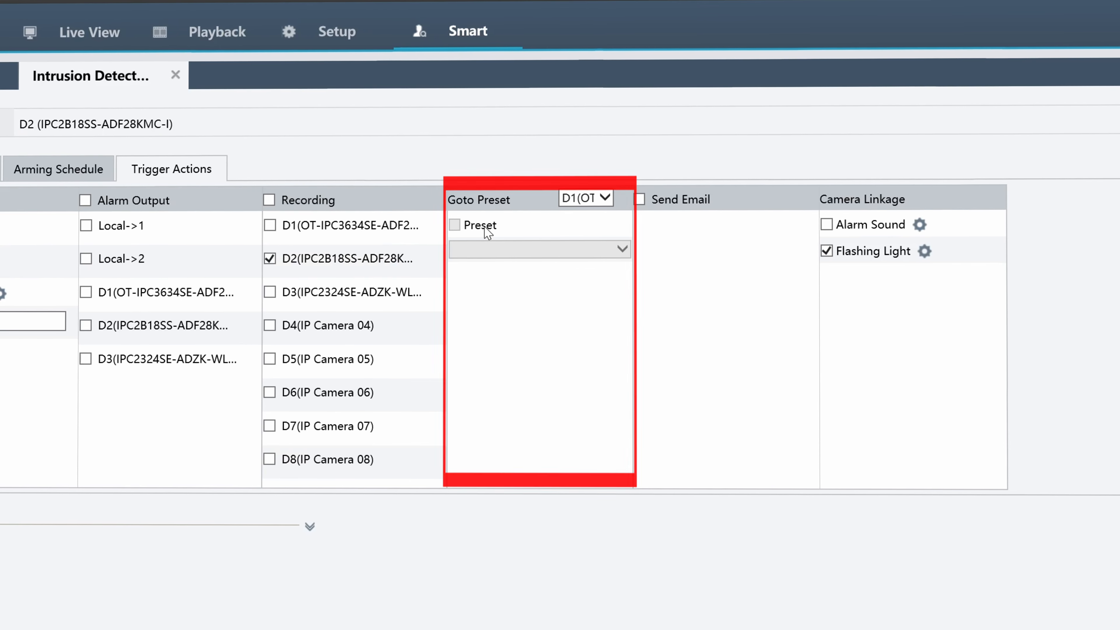
{"action": "left_click", "coordinate": [606, 200]}
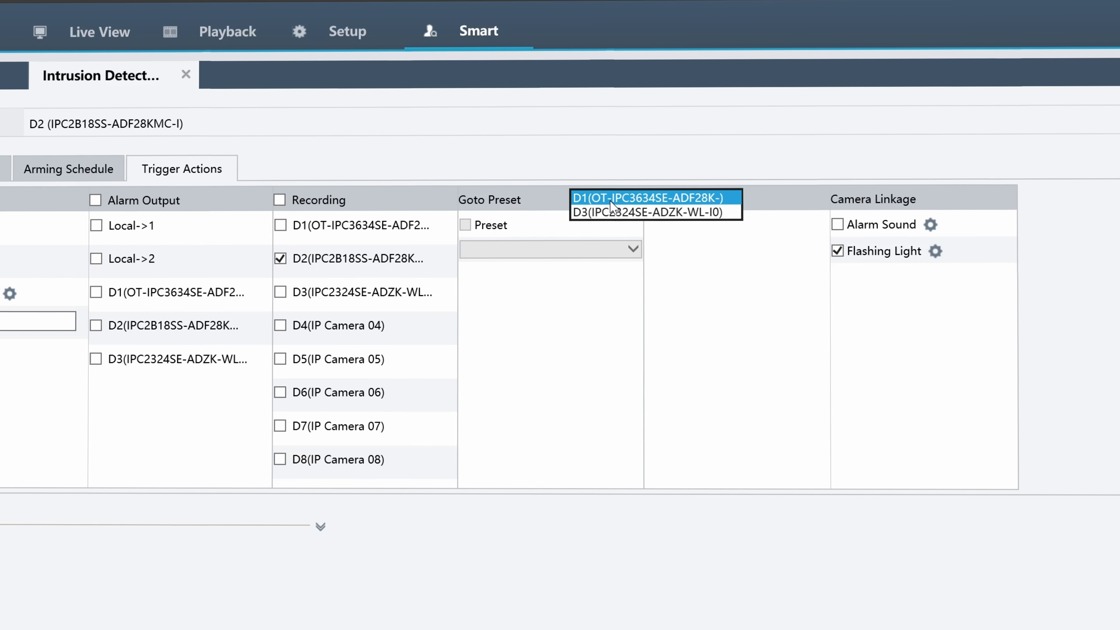
{"action": "left_click", "coordinate": [614, 201]}
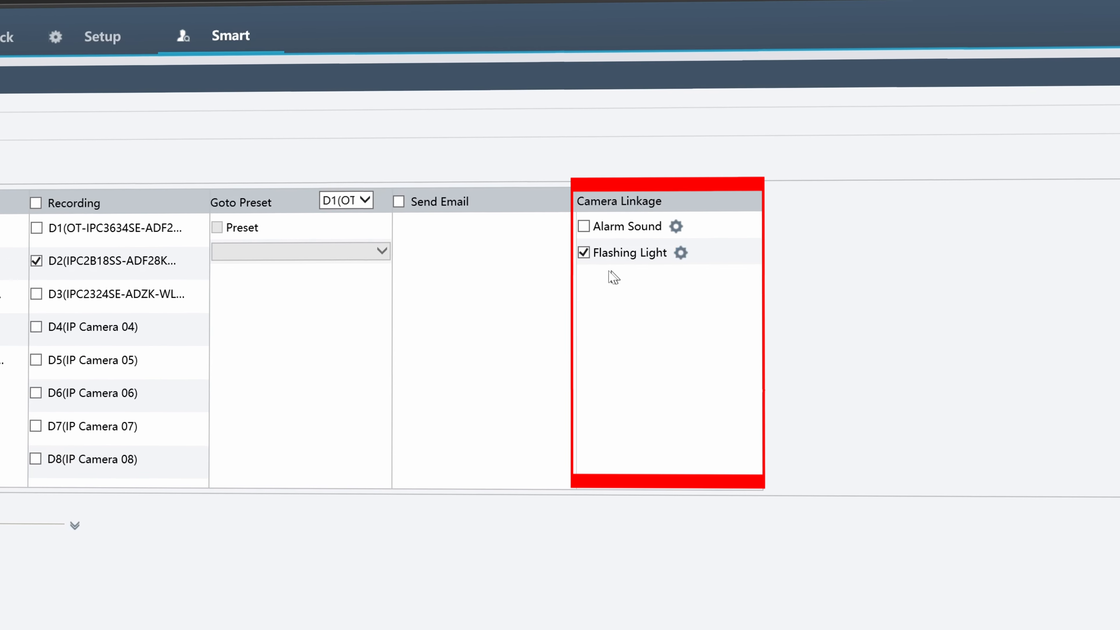
Enable Alarm Sound under the camera linkage actions and open its schedule
{"action": "left_click", "coordinate": [574, 226]}
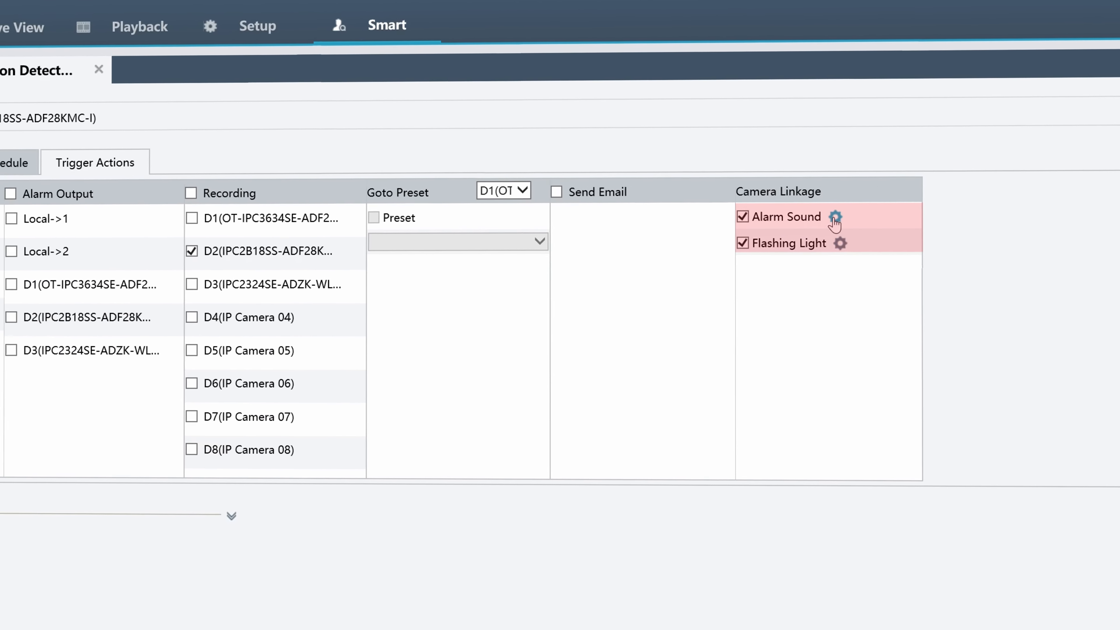
{"action": "left_click", "coordinate": [996, 208]}
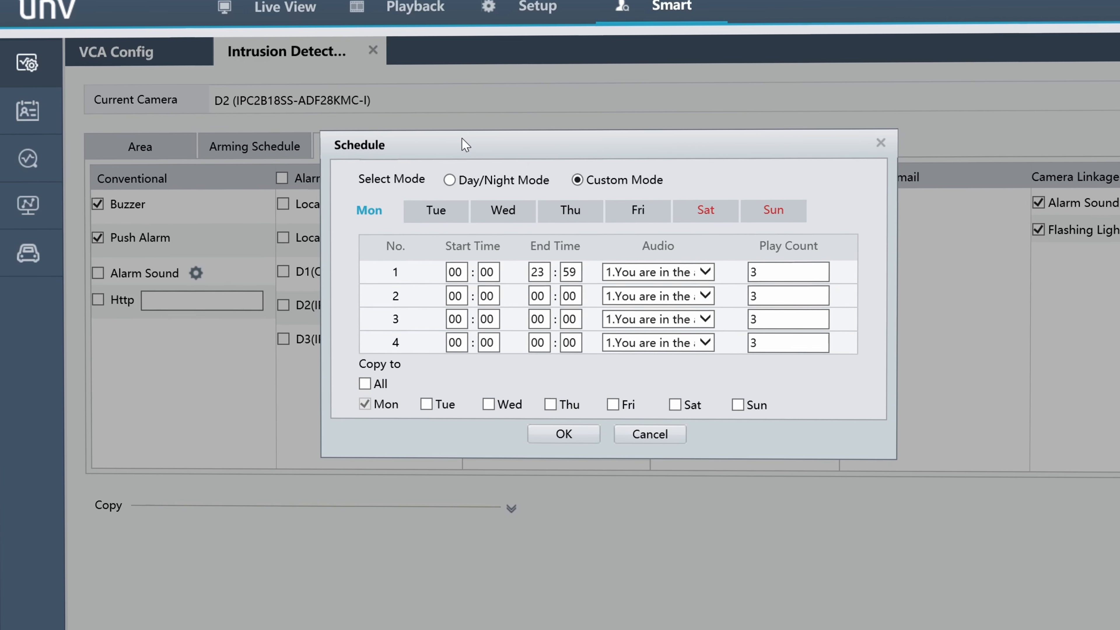
Switch the alarm sound schedule to Day/Night Mode and go through the audio messages for the day period
{"action": "left_click", "coordinate": [453, 180]}
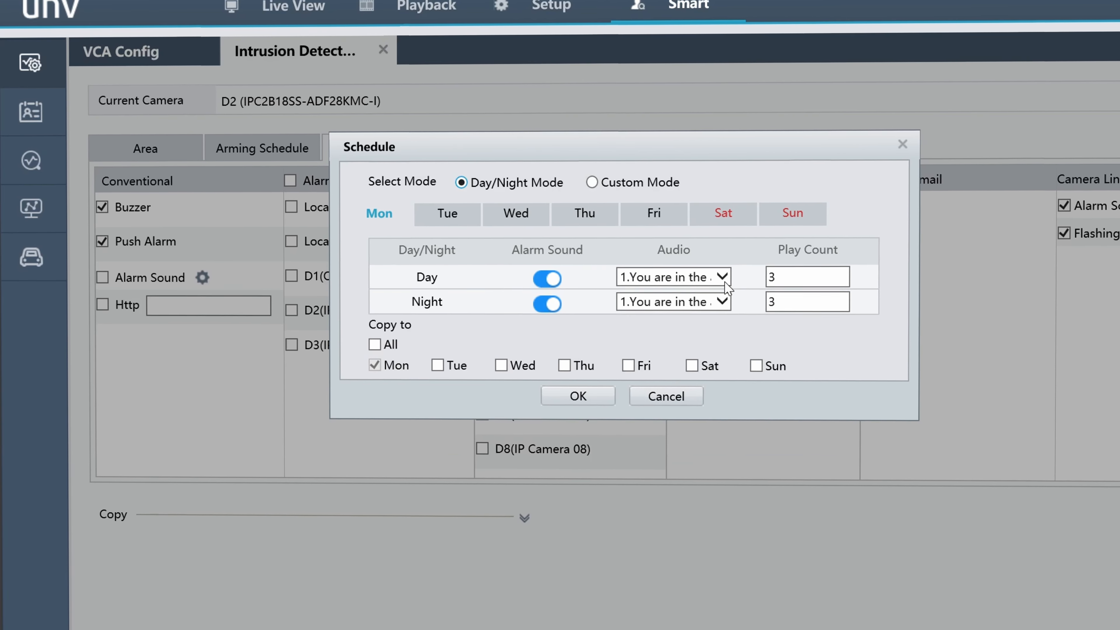
{"action": "left_click", "coordinate": [715, 275]}
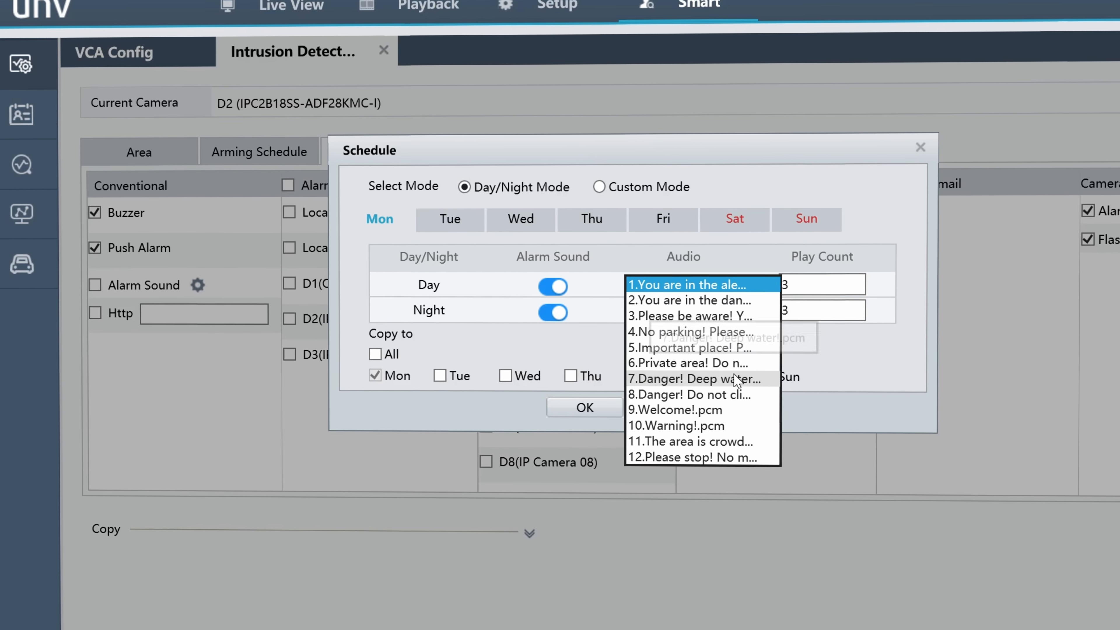
{"action": "left_click", "coordinate": [696, 408]}
Switch the alarm sound schedule to Custom Mode, keep audio message 1 for the first period, and save the trigger actions
{"action": "left_click", "coordinate": [600, 186]}
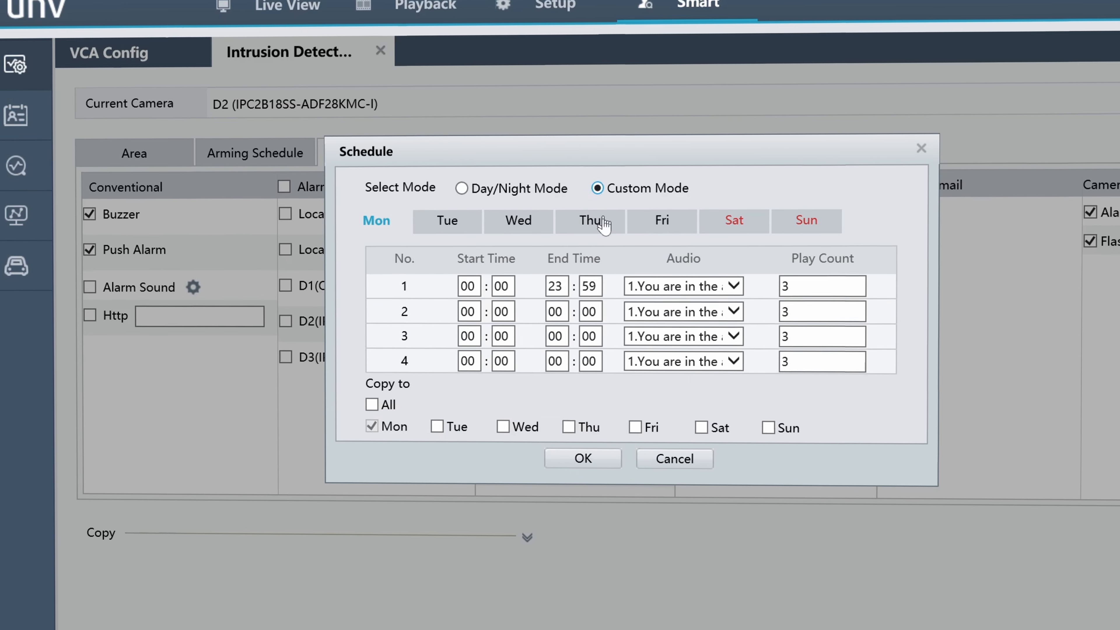
{"action": "left_click", "coordinate": [668, 289]}
{"action": "left_click", "coordinate": [666, 288]}
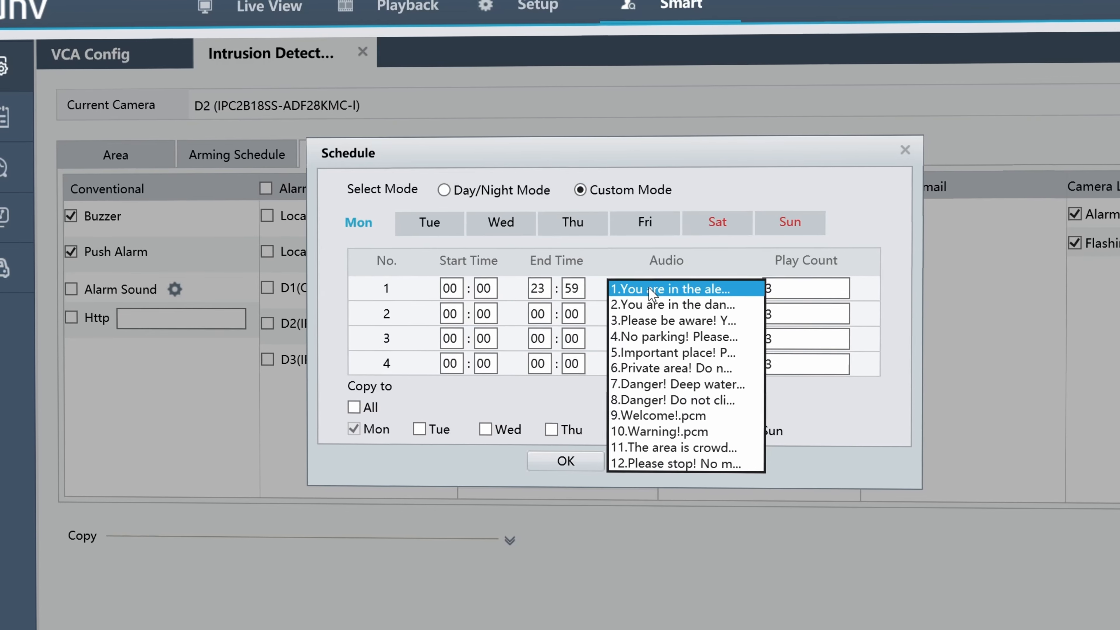
{"action": "left_click", "coordinate": [652, 289]}
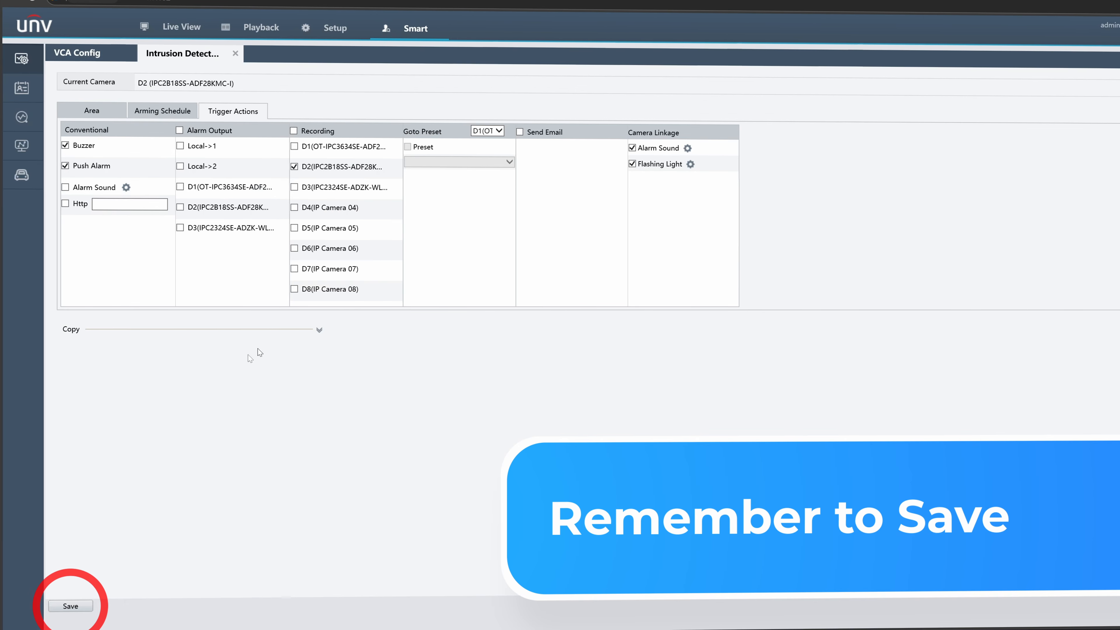
{"action": "left_click", "coordinate": [56, 609]}
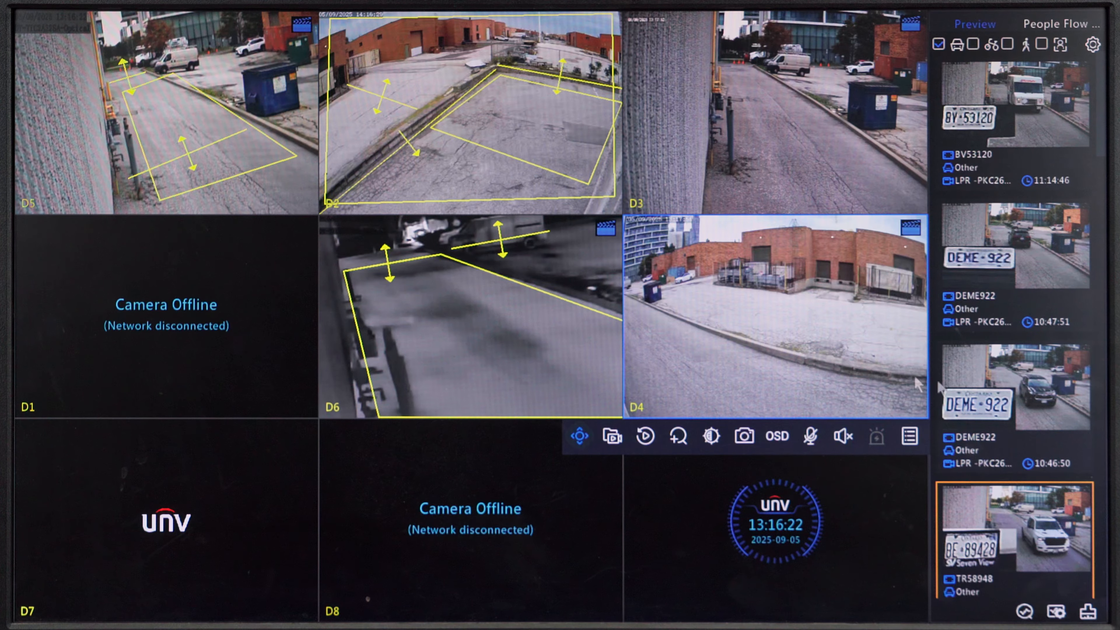
On the recorder's local monitor interface, open the VCA configuration and the Intrusion Detection settings for camera D2(IPC3638SE-ADZKMC-WP-I1)
{"action": "left_click", "coordinate": [986, 379]}
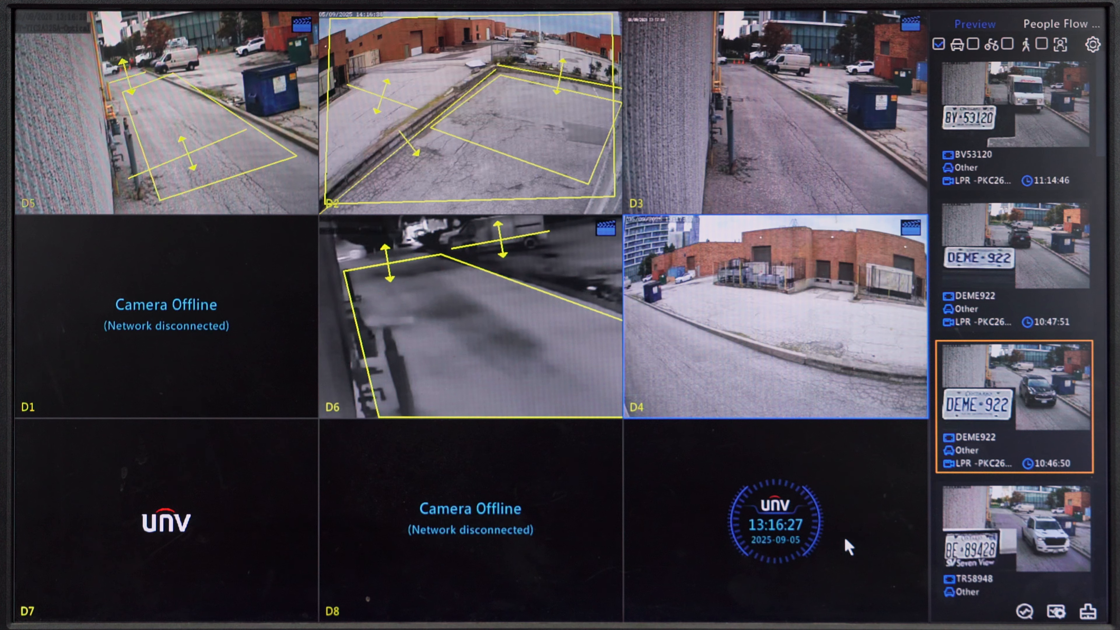
{"action": "mouse_move", "coordinate": [118, 612]}
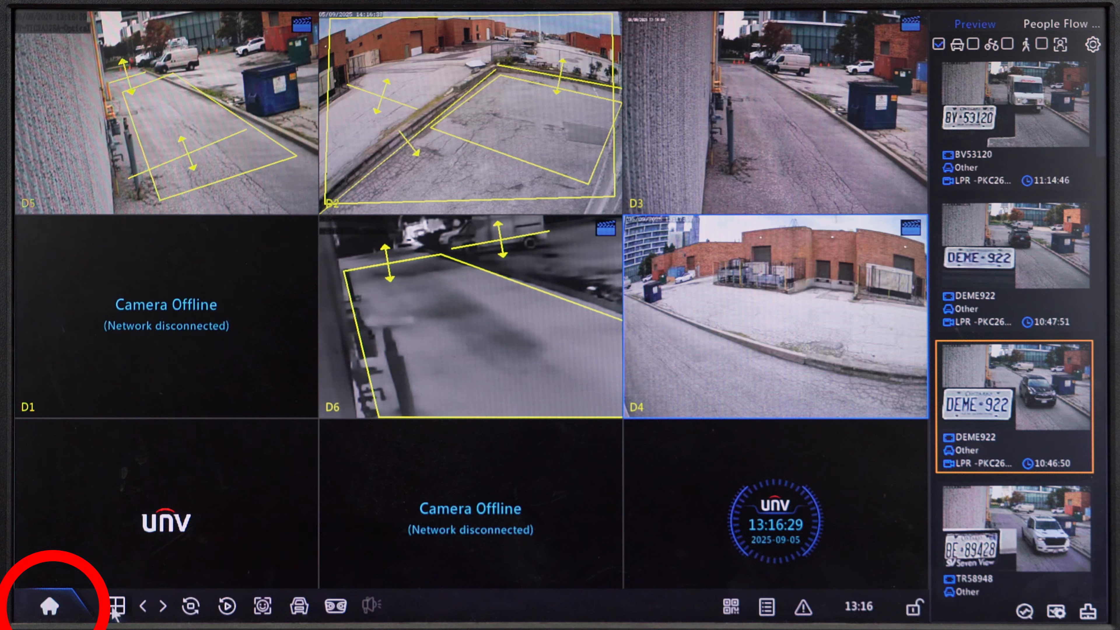
{"action": "left_click", "coordinate": [52, 611]}
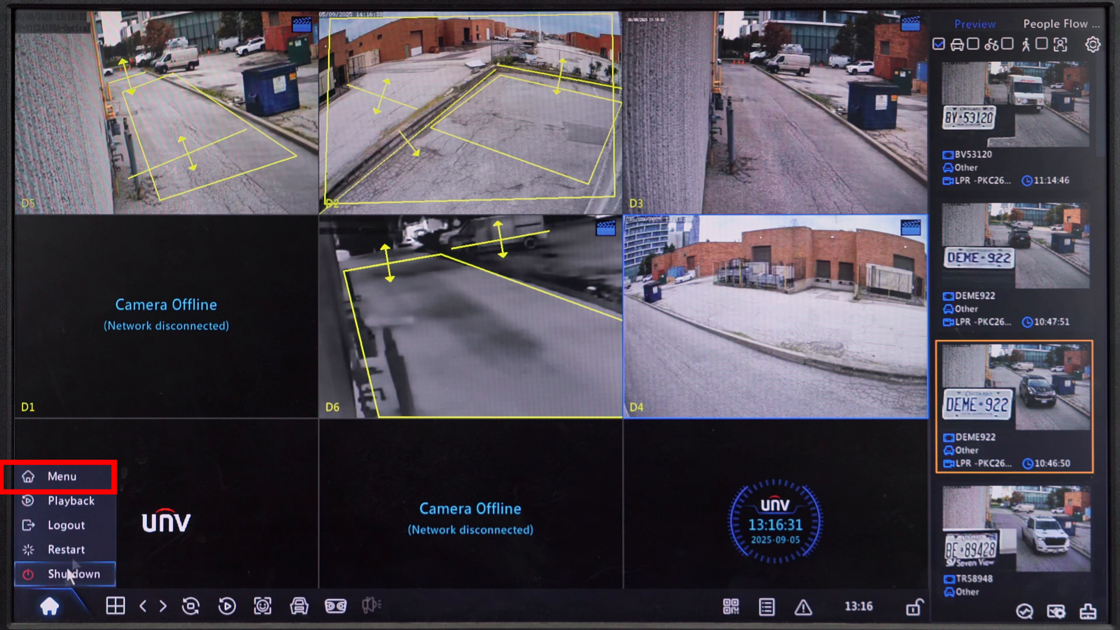
{"action": "left_click", "coordinate": [66, 477]}
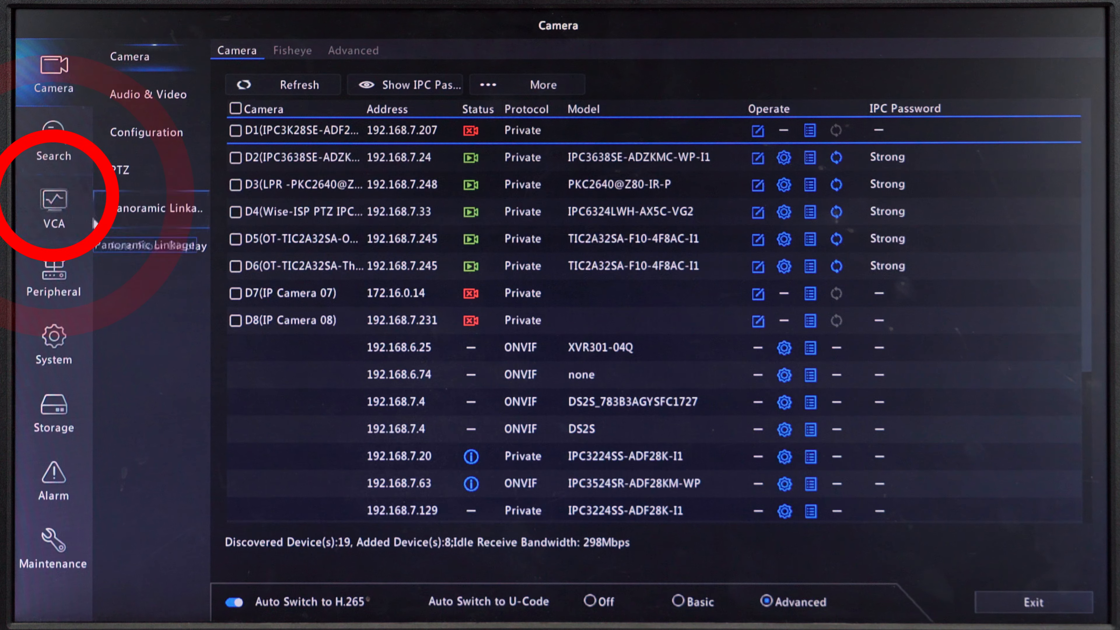
{"action": "left_click", "coordinate": [69, 214]}
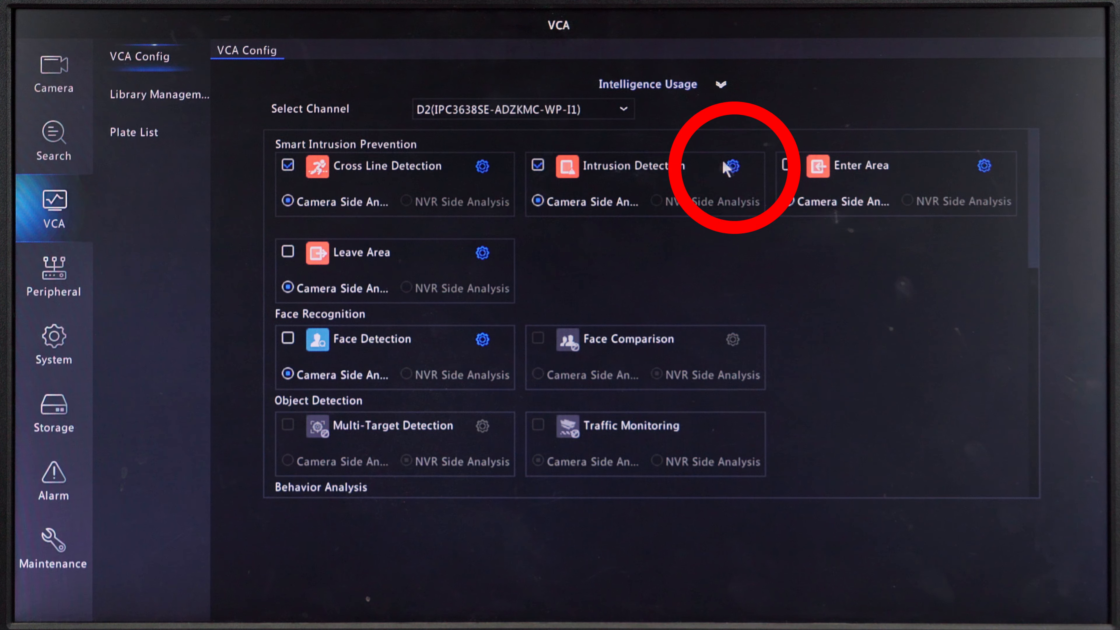
{"action": "left_click", "coordinate": [733, 167]}
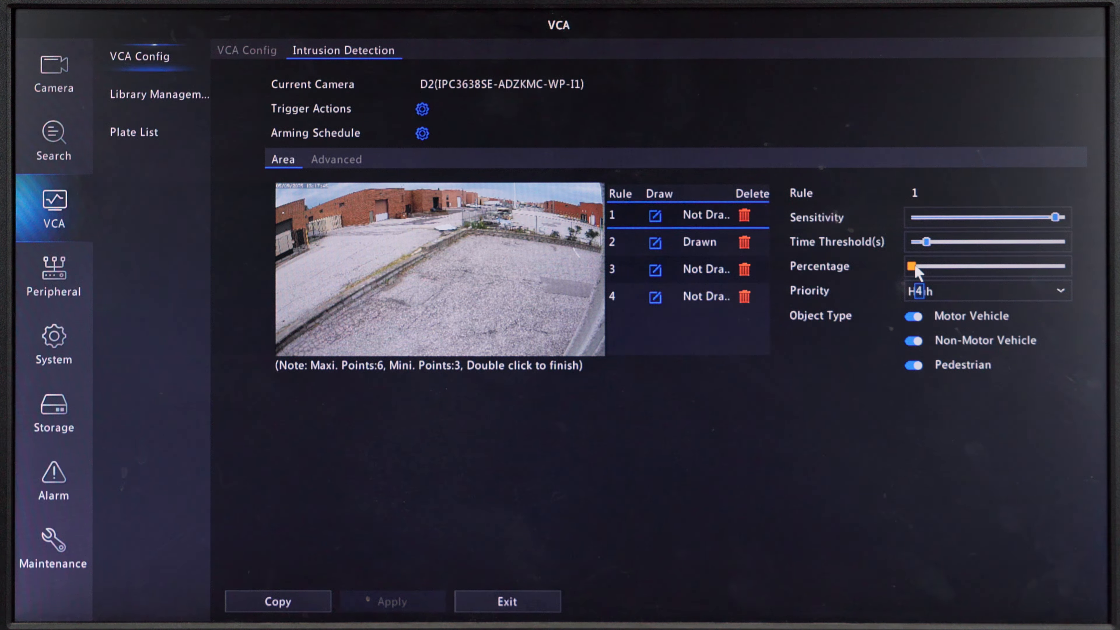
Review the advanced object sizes and the trigger action options for recording, alarm sound, preset, preview and alarm output
{"action": "left_click", "coordinate": [352, 162]}
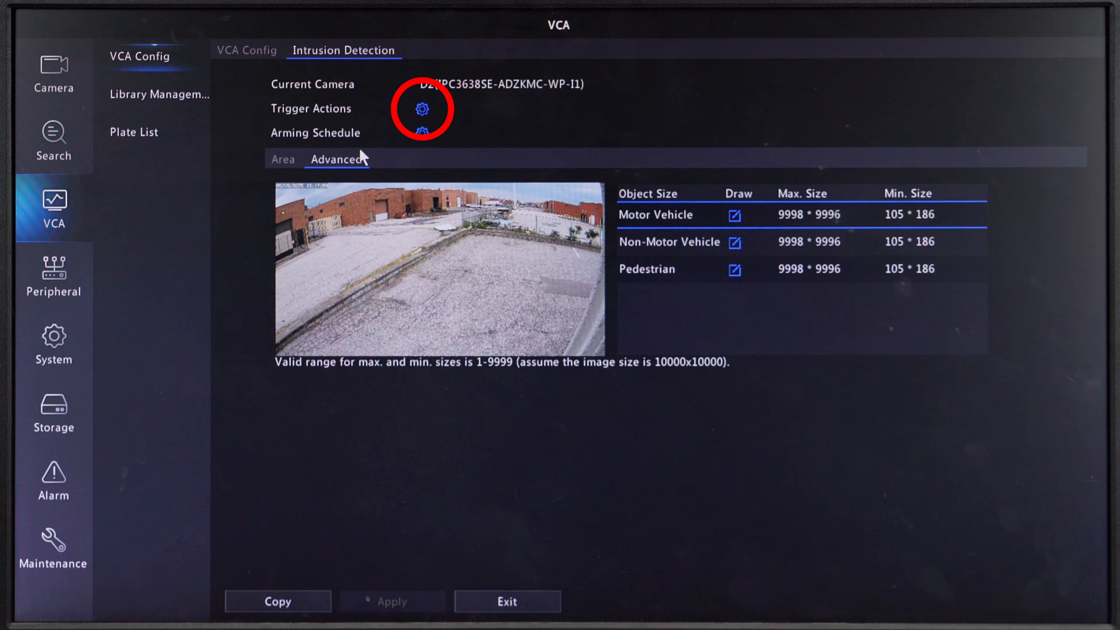
{"action": "left_click", "coordinate": [422, 110]}
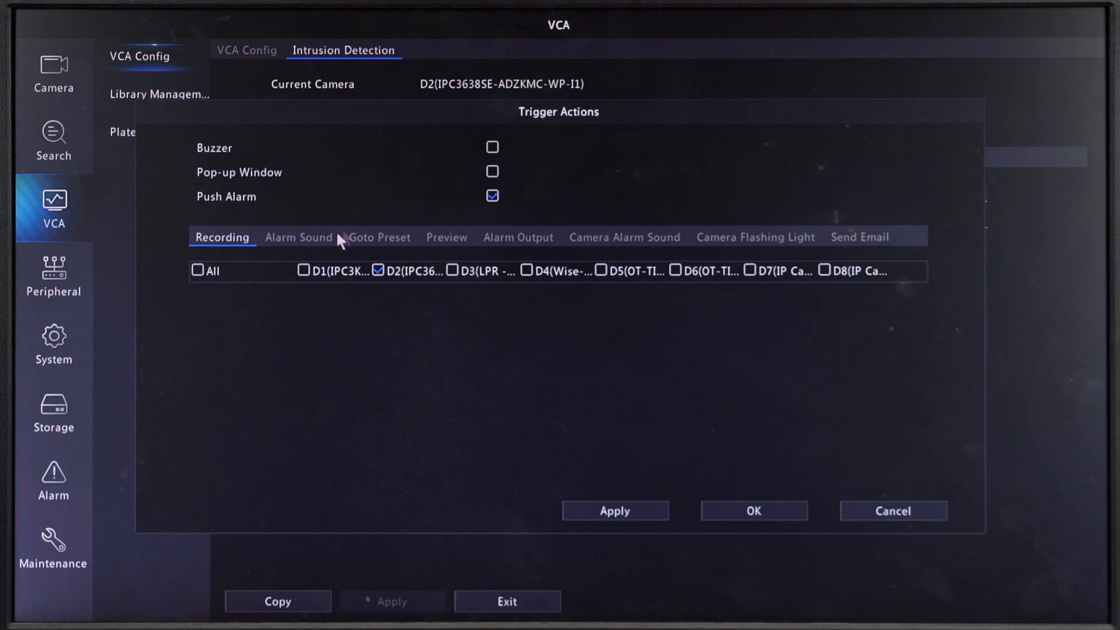
{"action": "left_click", "coordinate": [378, 270]}
{"action": "left_click", "coordinate": [308, 237]}
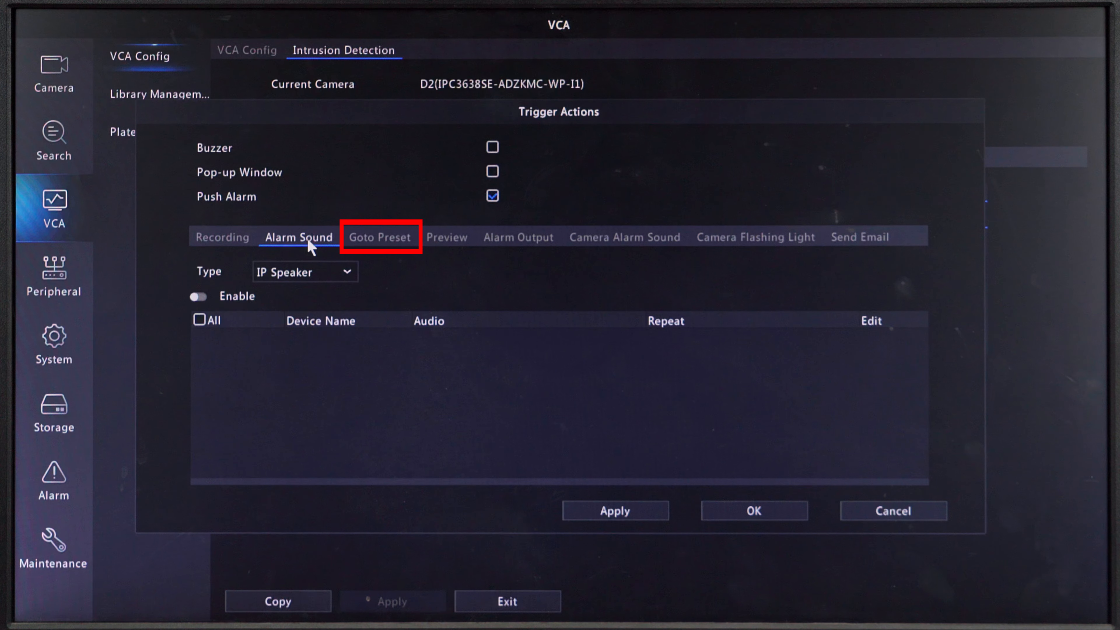
{"action": "left_click", "coordinate": [372, 237]}
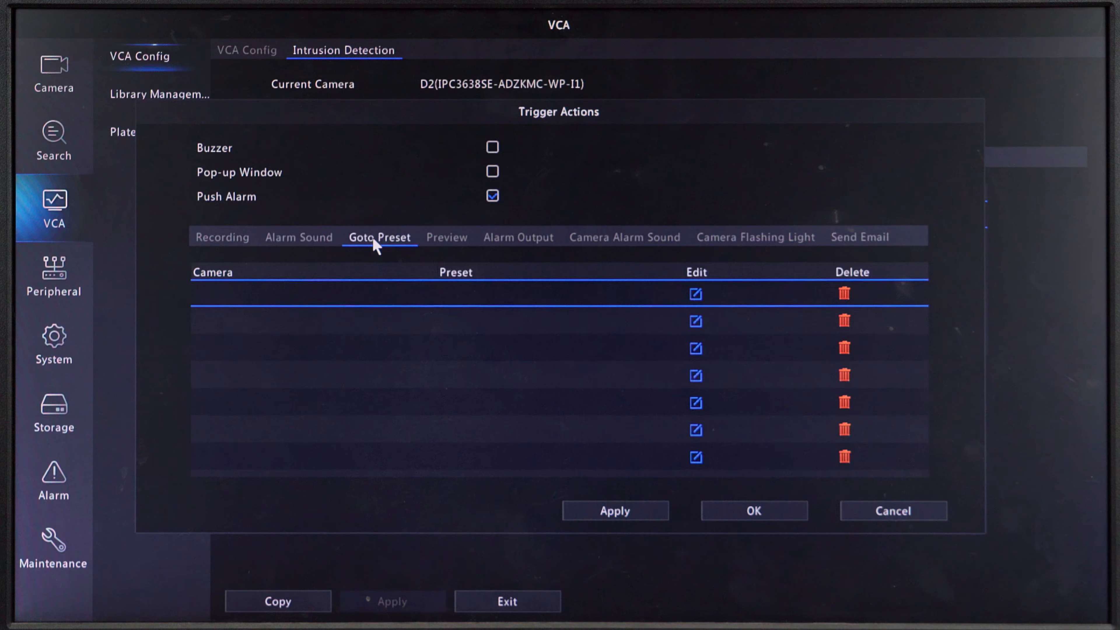
{"action": "left_click", "coordinate": [454, 240]}
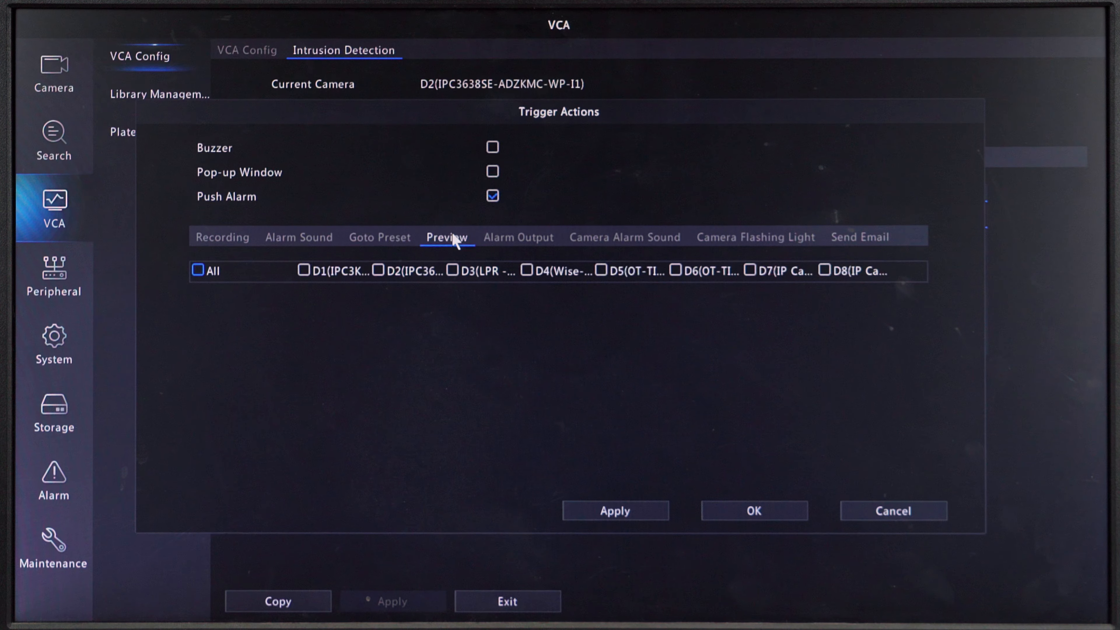
{"action": "left_click", "coordinate": [377, 270]}
{"action": "left_click", "coordinate": [510, 242]}
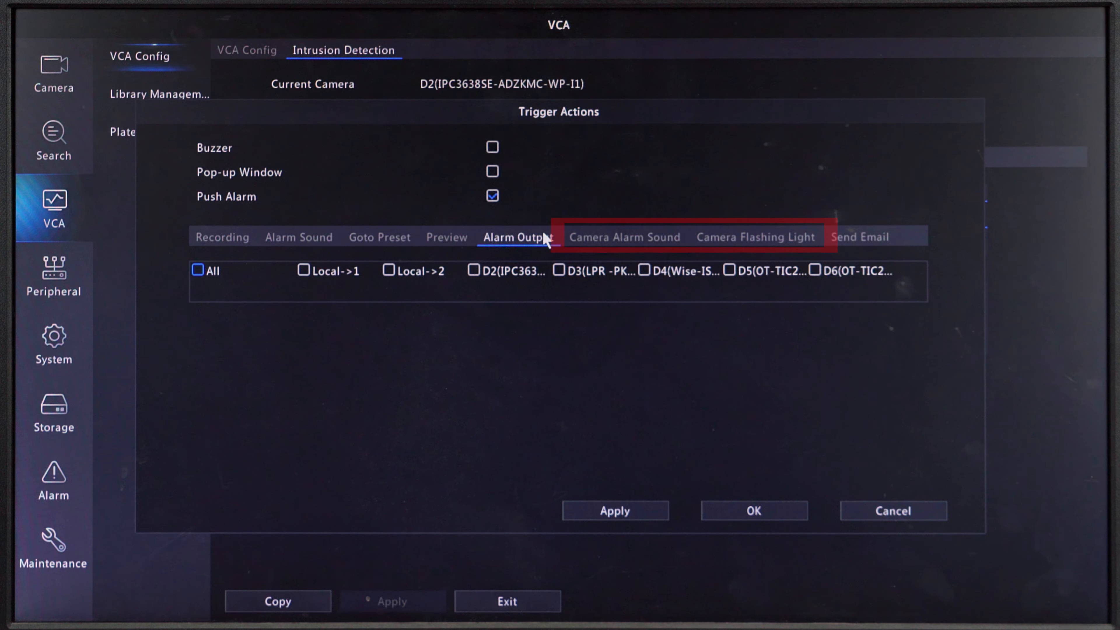
Examine the camera alarm sound settings and the audio messages offered for the first two periods of Custom Mode
{"action": "left_click", "coordinate": [606, 237]}
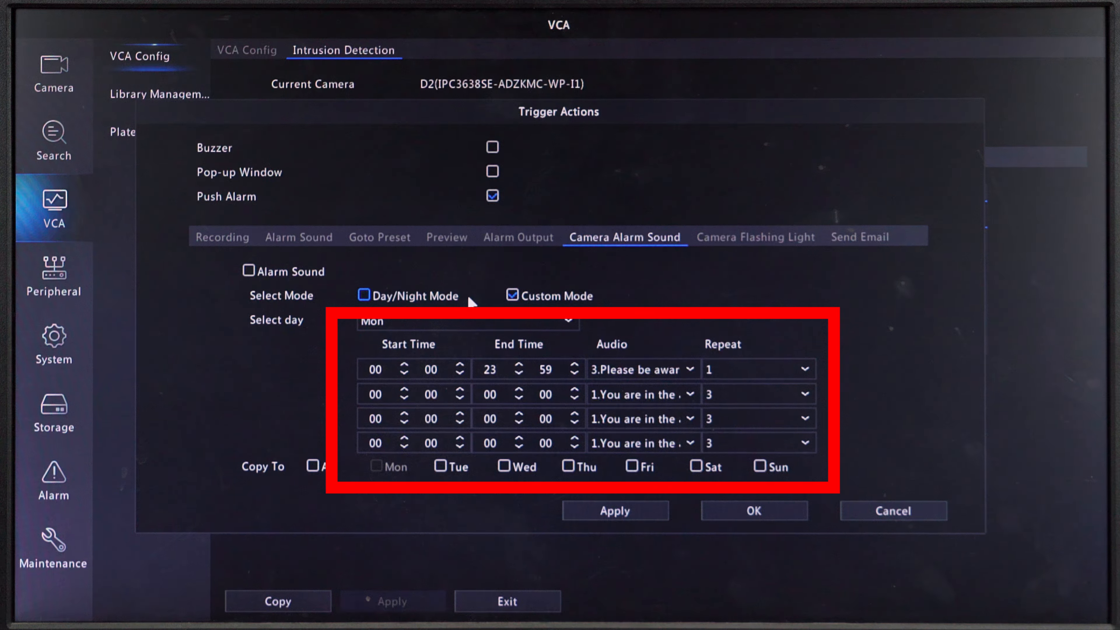
{"action": "left_click", "coordinate": [640, 369]}
{"action": "left_click", "coordinate": [642, 371]}
{"action": "left_click", "coordinate": [646, 394]}
{"action": "left_click", "coordinate": [648, 396]}
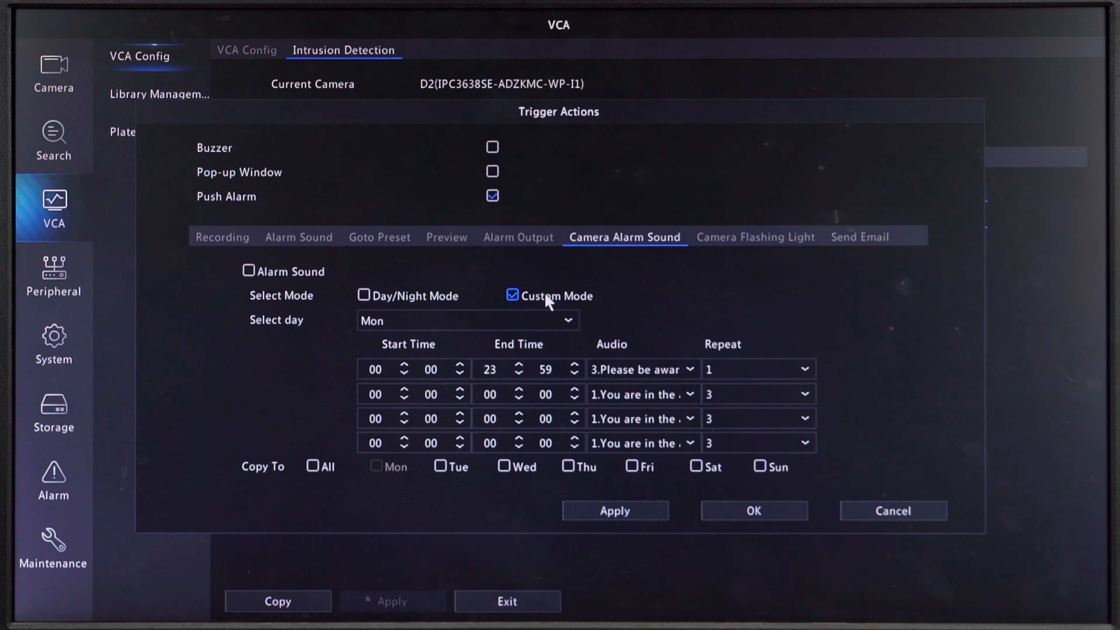
Review the camera flashing light and email recipient options, and accept the trigger actions
{"action": "left_click", "coordinate": [758, 238]}
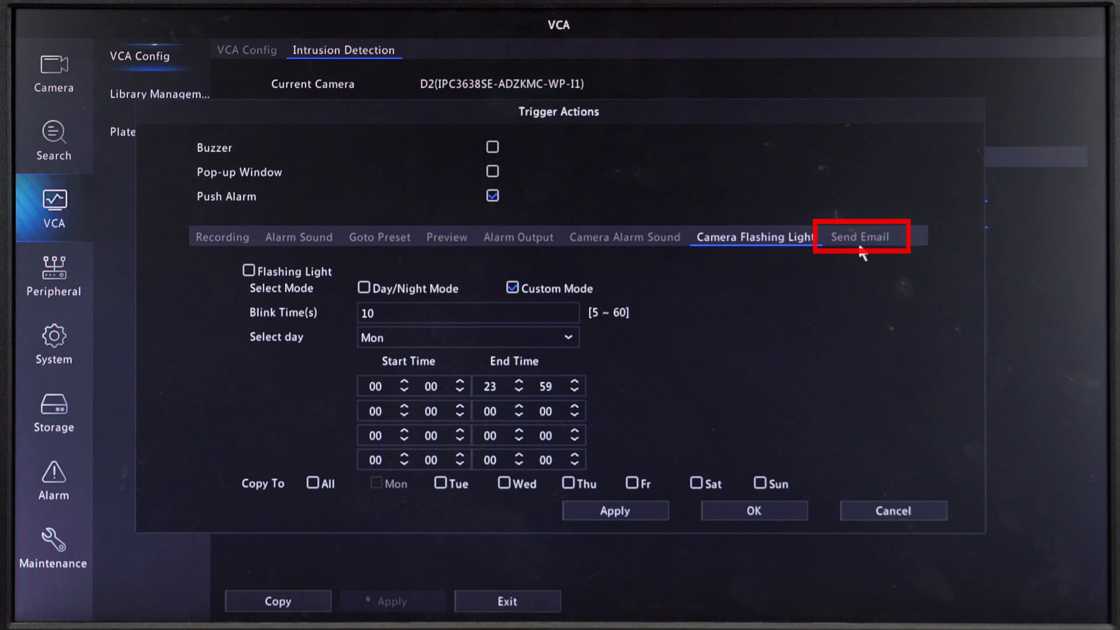
{"action": "left_click", "coordinate": [866, 240]}
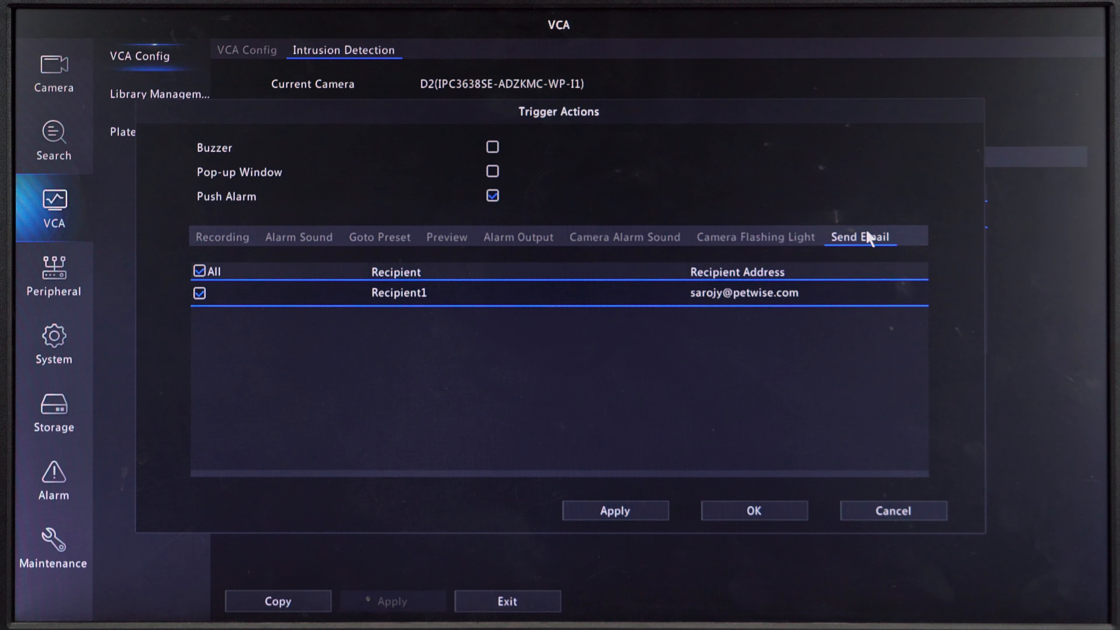
{"action": "left_click", "coordinate": [772, 512]}
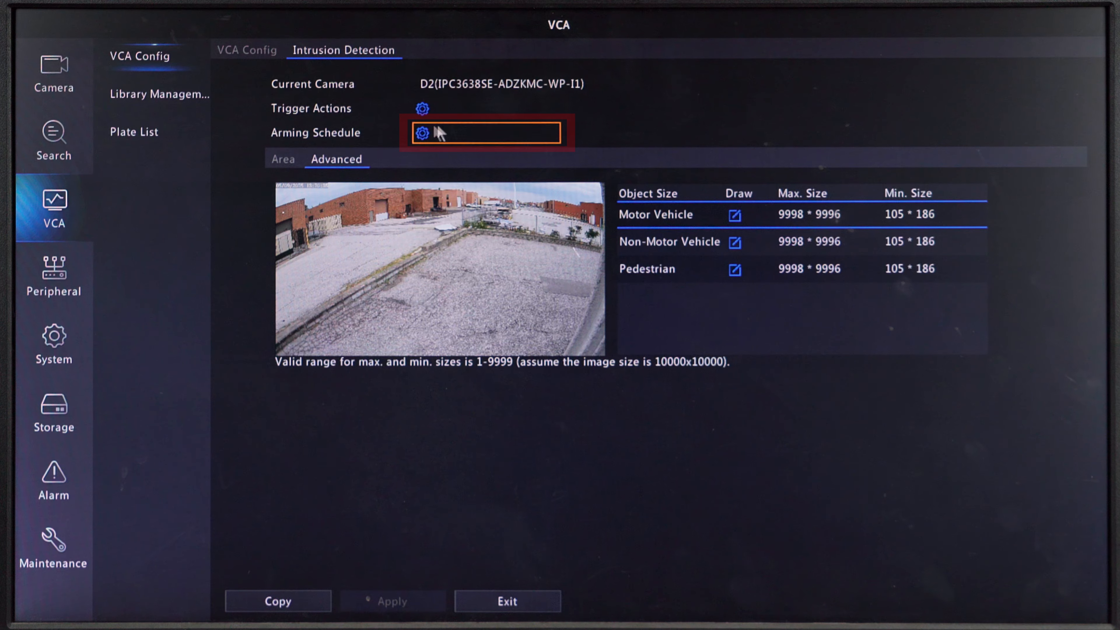
Set the first arming schedule period for Monday to run from 08:00 to 17:00
{"action": "left_click", "coordinate": [423, 132]}
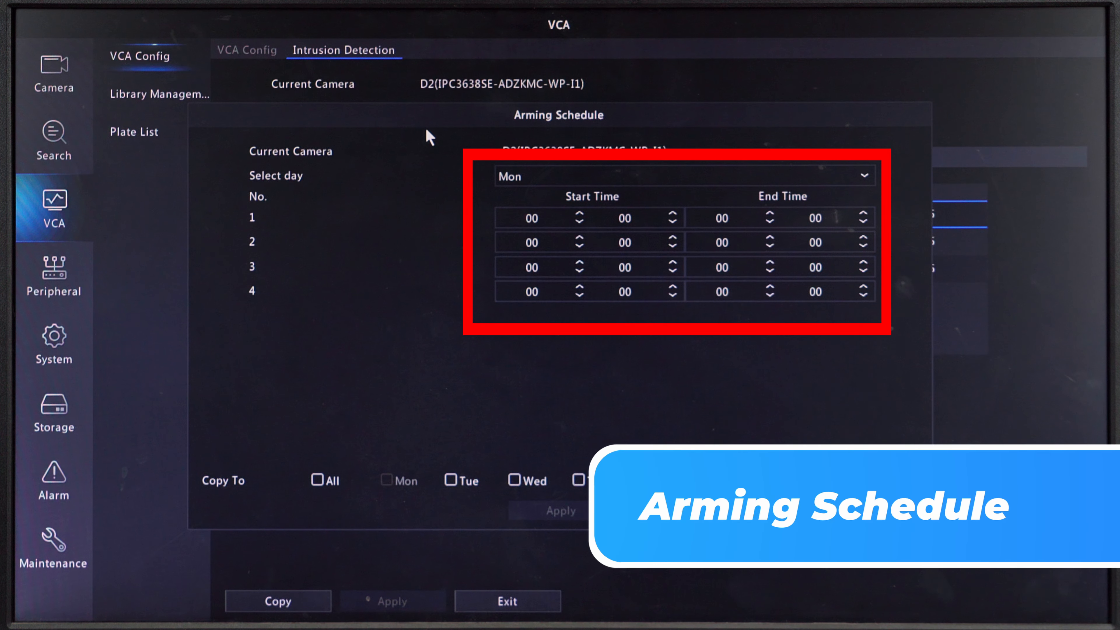
{"action": "left_click", "coordinate": [527, 180]}
{"action": "left_click", "coordinate": [527, 180]}
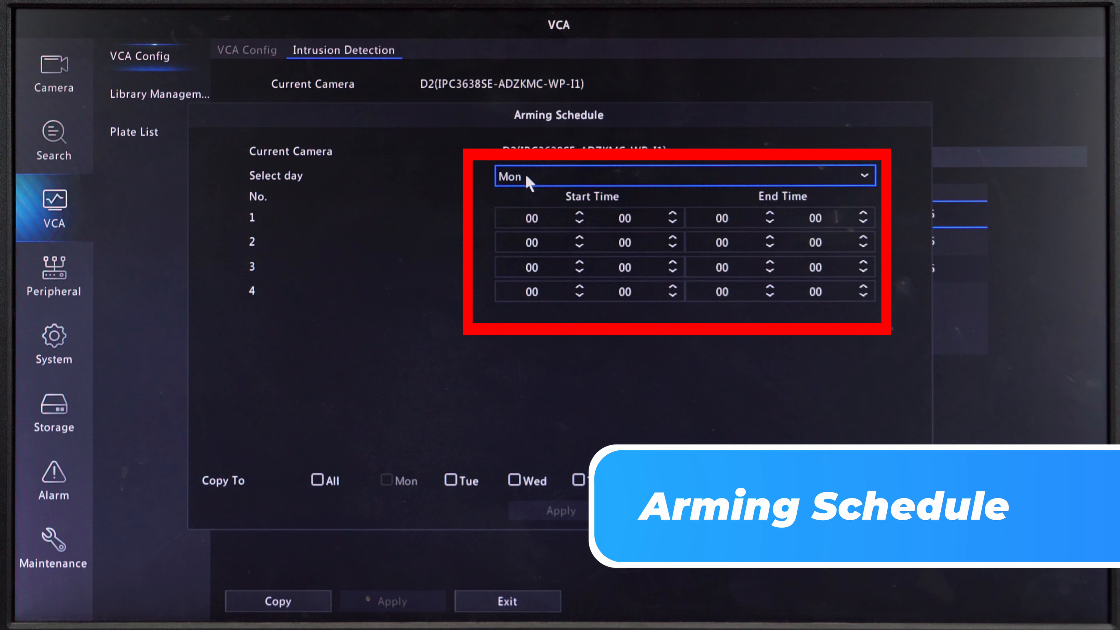
{"action": "left_click", "coordinate": [579, 213]}
{"action": "left_click", "coordinate": [579, 213]}
{"action": "left_click", "coordinate": [580, 214]}
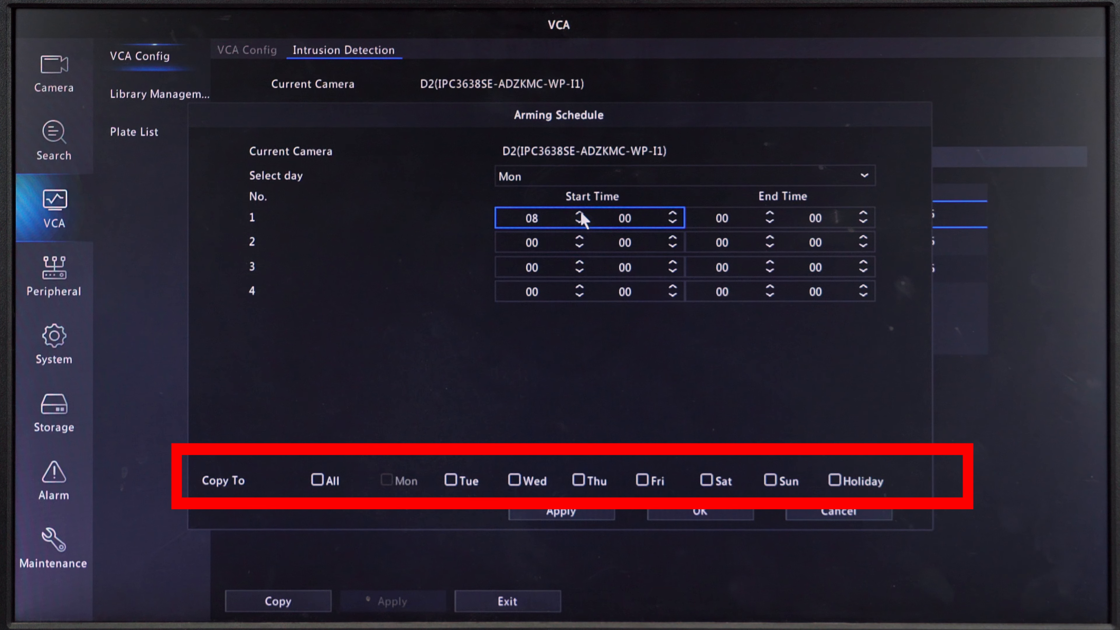
{"action": "left_click", "coordinate": [733, 218]}
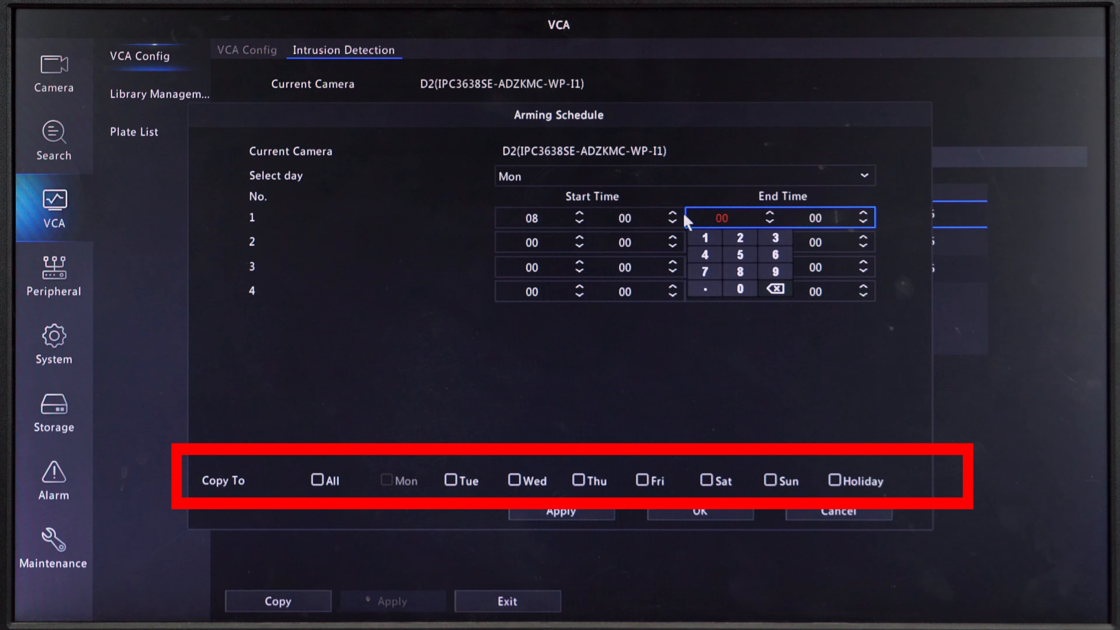
{"action": "left_click", "coordinate": [704, 238]}
{"action": "left_click", "coordinate": [704, 271]}
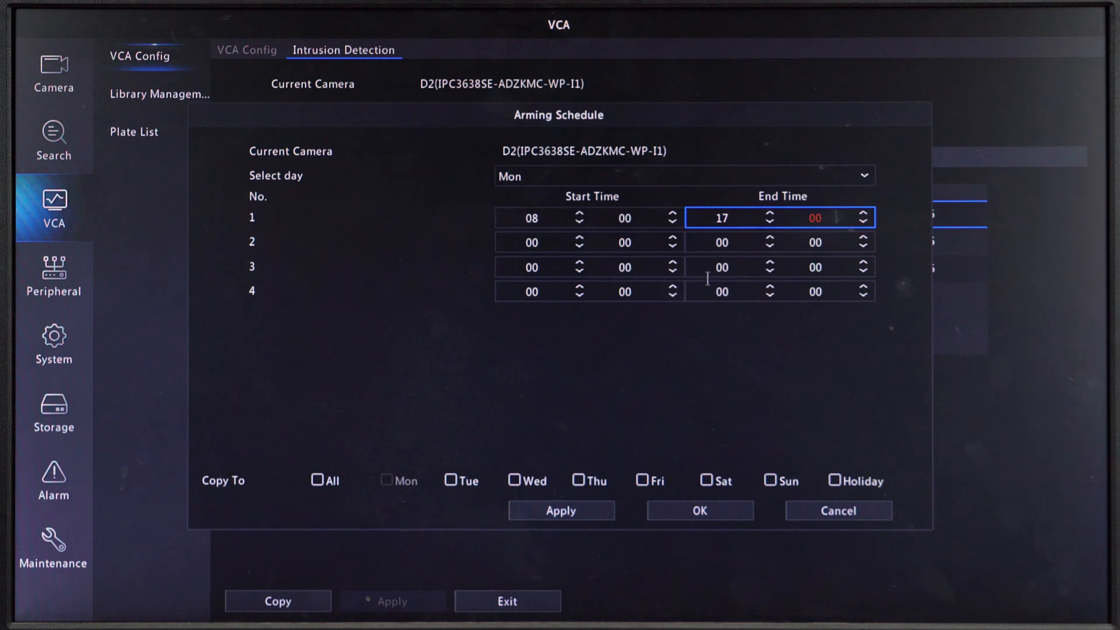
Copy Monday's arming schedule to Tue, Wed, Thu and Fri, apply it and accept the schedule
{"action": "left_click", "coordinate": [450, 480]}
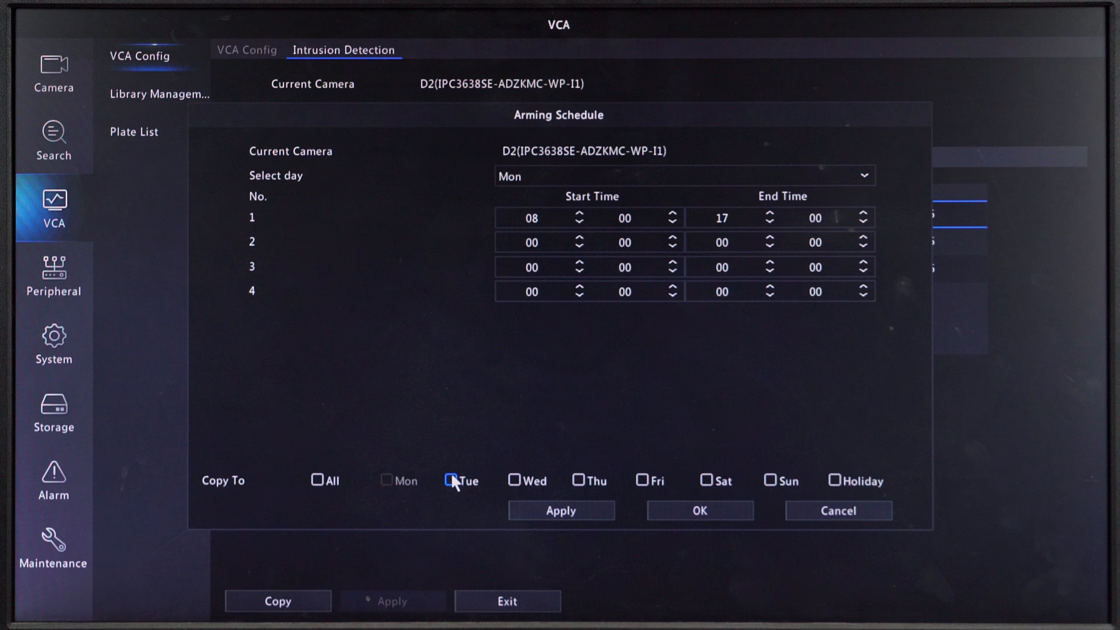
{"action": "left_click", "coordinate": [451, 480]}
{"action": "left_click", "coordinate": [514, 480]}
{"action": "left_click", "coordinate": [577, 480]}
{"action": "left_click", "coordinate": [642, 480]}
{"action": "left_click", "coordinate": [605, 518]}
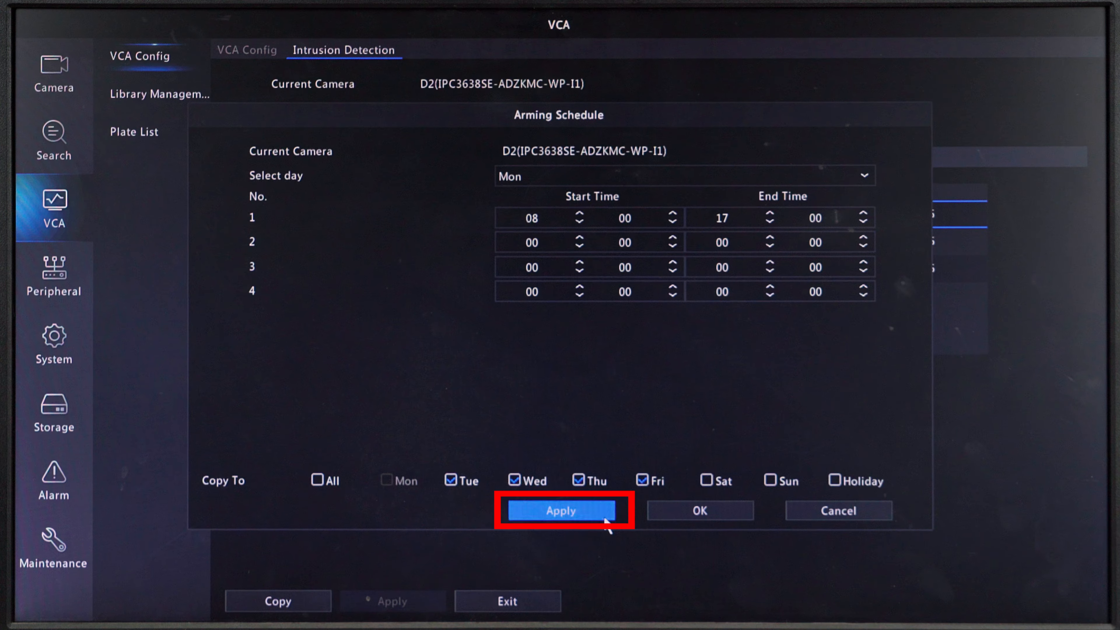
{"action": "left_click", "coordinate": [734, 507]}
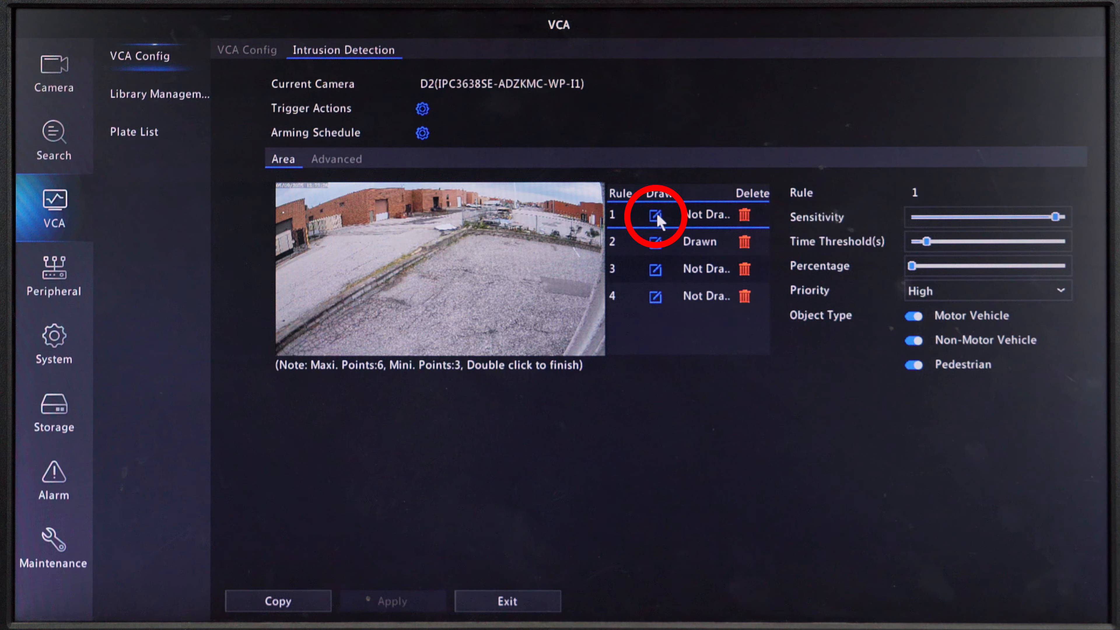
Draw a five-sided detection area for rule 1 around almost the whole camera view and apply the intrusion detection settings
{"action": "left_click", "coordinate": [656, 216]}
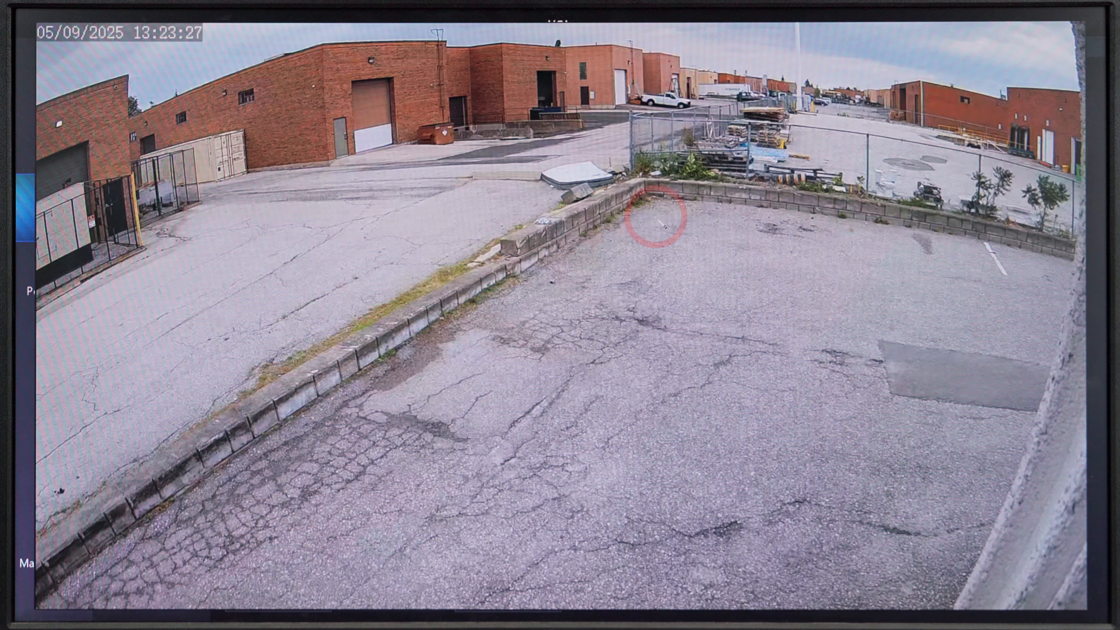
{"action": "left_click", "coordinate": [91, 591]}
{"action": "left_click", "coordinate": [94, 62]}
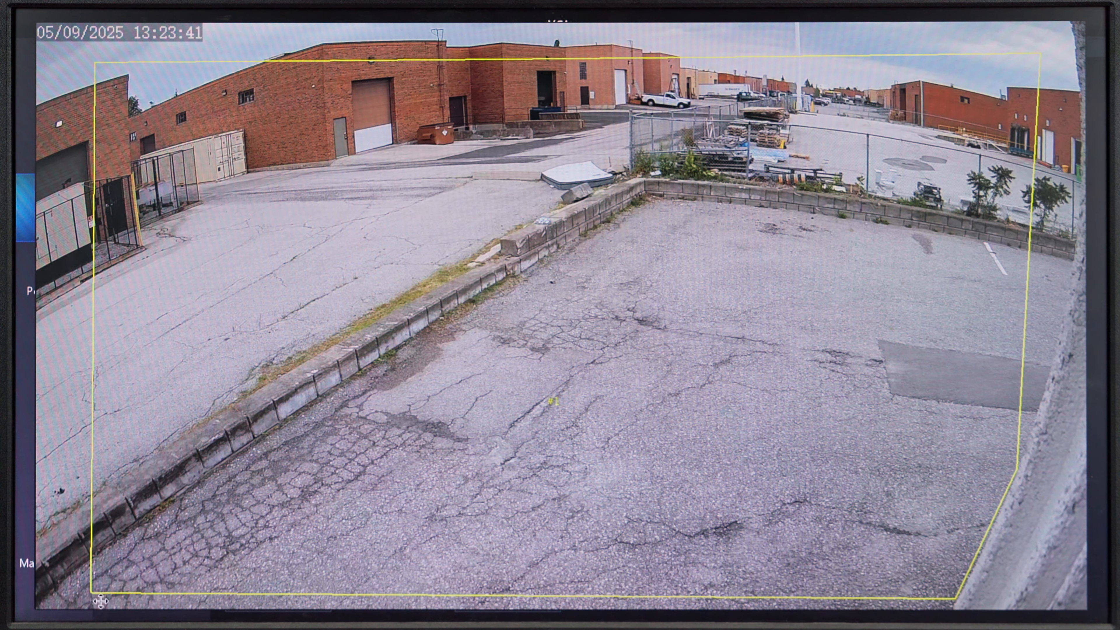
{"action": "double_click", "coordinate": [92, 593]}
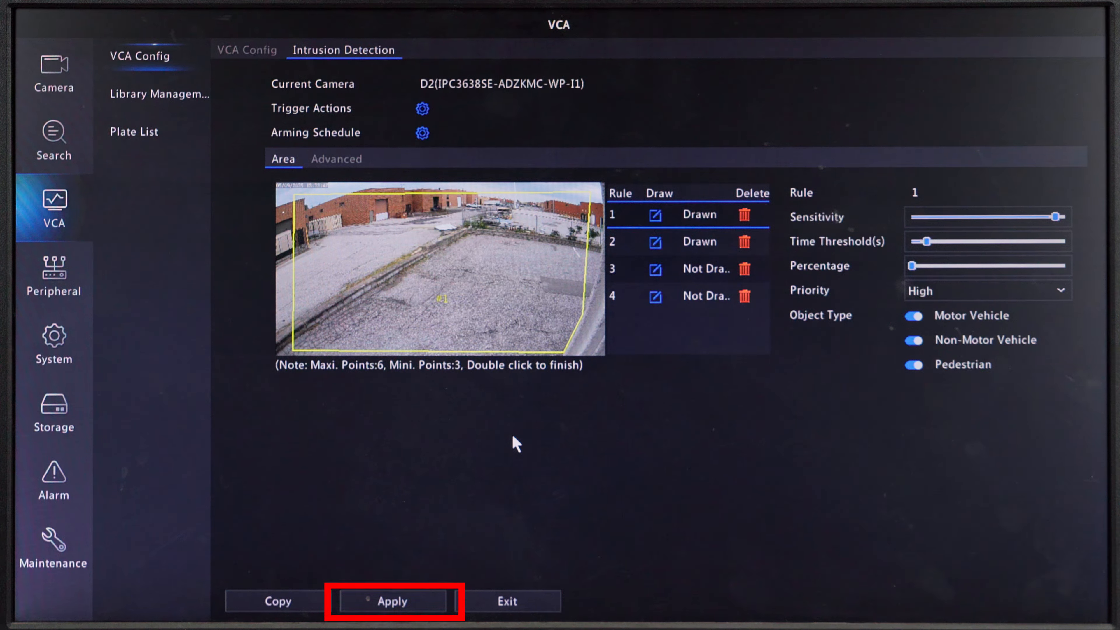
{"action": "left_click", "coordinate": [399, 602]}
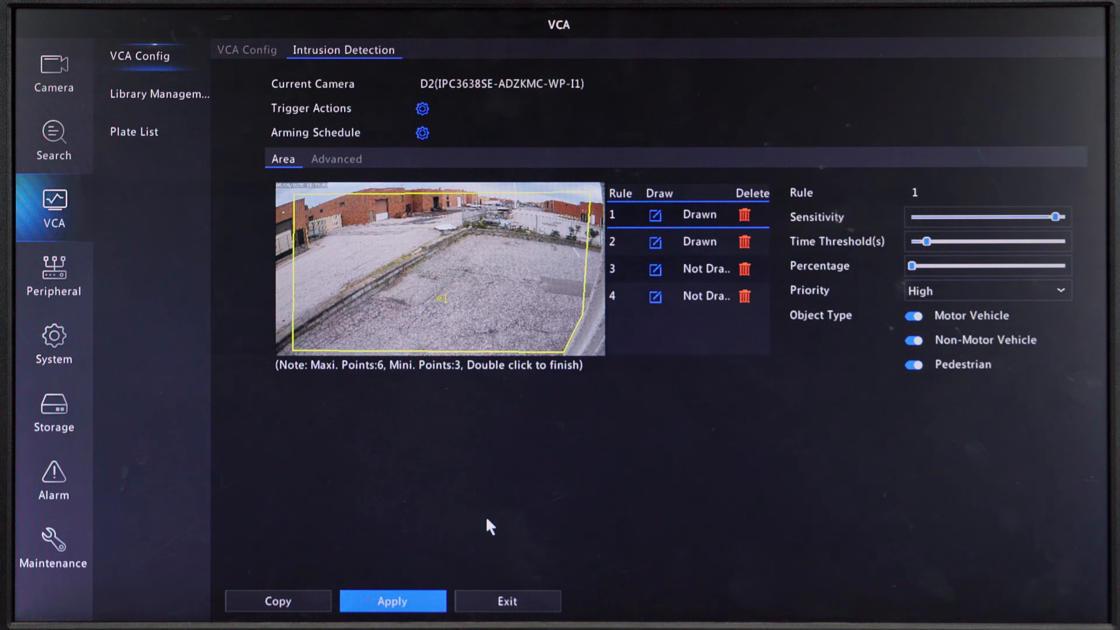